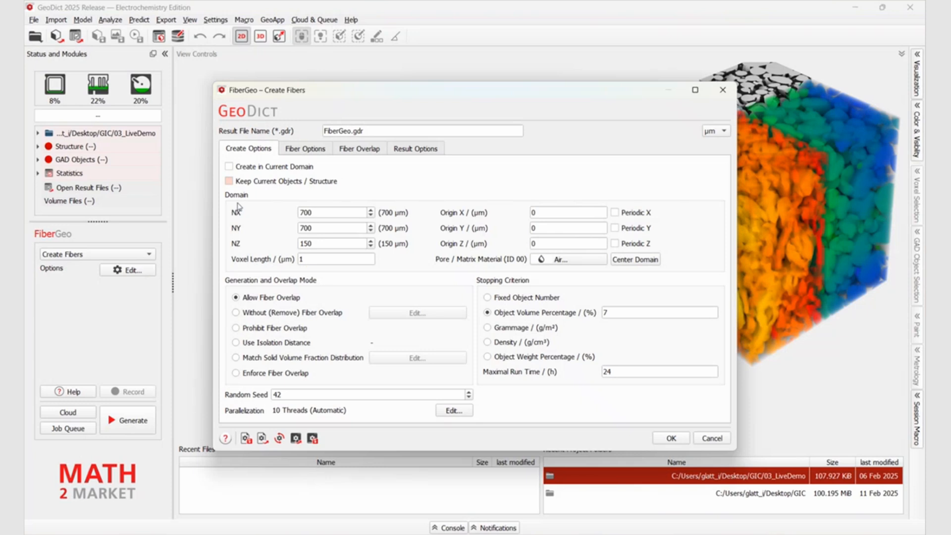
# Set the fiber domain to 500 × 500 × 200 voxels with 2 µm voxel length and 23 % object volume
pyautogui.click(333, 212)
pyautogui.doubleClick(305, 212)
pyautogui.write('500')
pyautogui.press('Tab')
pyautogui.write('500')
pyautogui.press('Tab')
pyautogui.write('200')
pyautogui.press('Tab')
pyautogui.press('Tab')
pyautogui.press('Tab')
pyautogui.doubleClick(312, 258)
pyautogui.write('2')
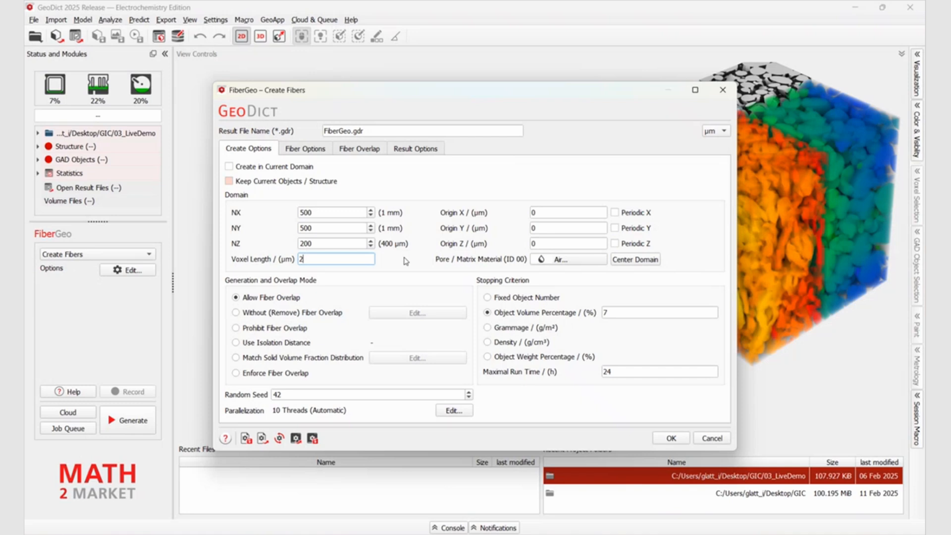
pyautogui.doubleClick(609, 313)
pyautogui.write('23')
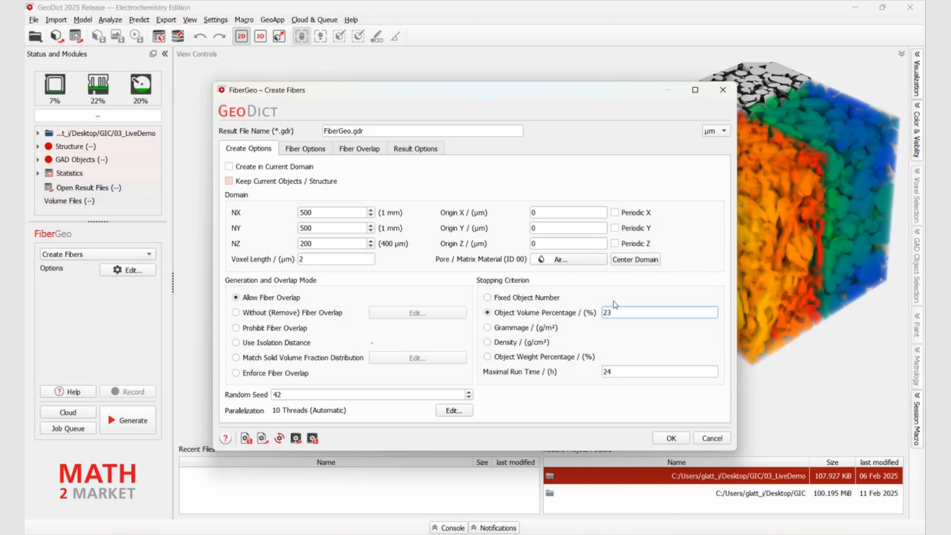
# Replace the short circular fiber in the fiber options with one of type Curved Circular
pyautogui.click(320, 149)
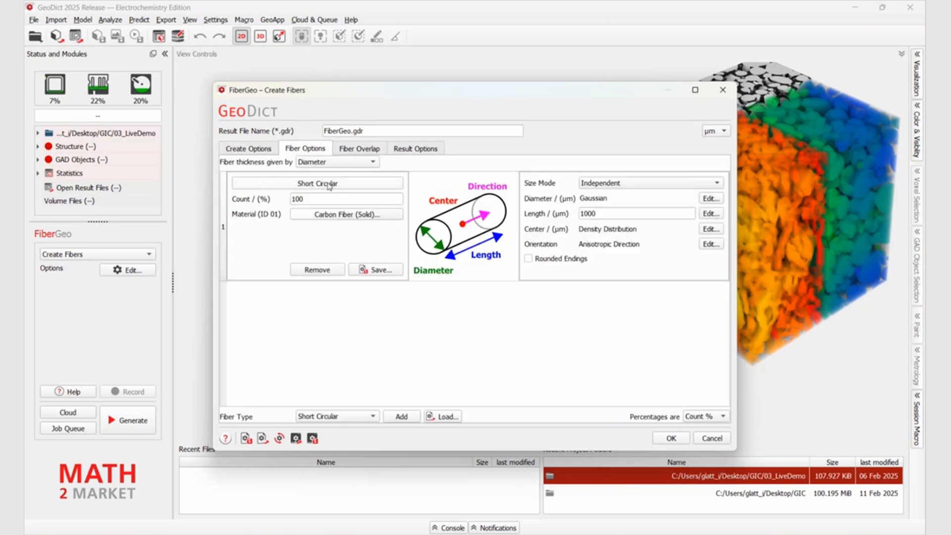
pyautogui.click(317, 270)
pyautogui.click(369, 419)
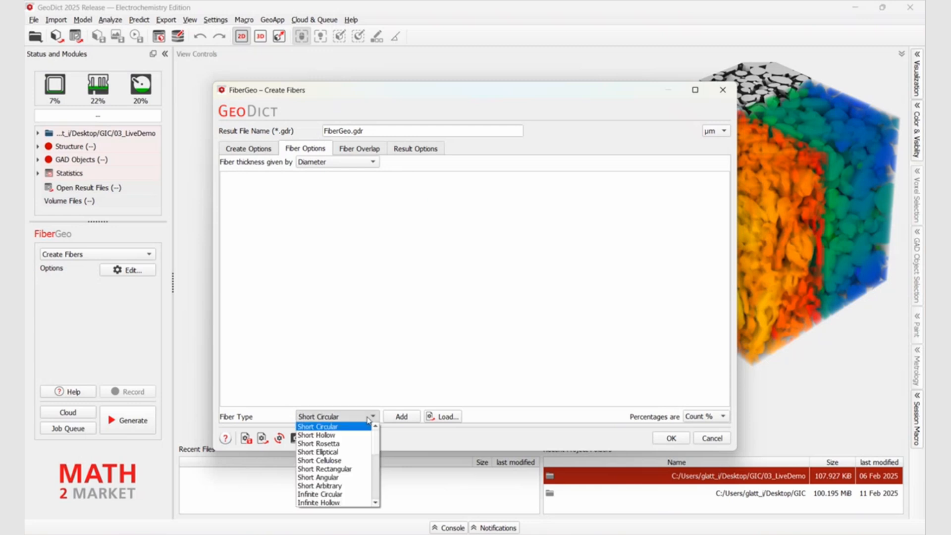
pyautogui.scroll(-4, 346, 475)
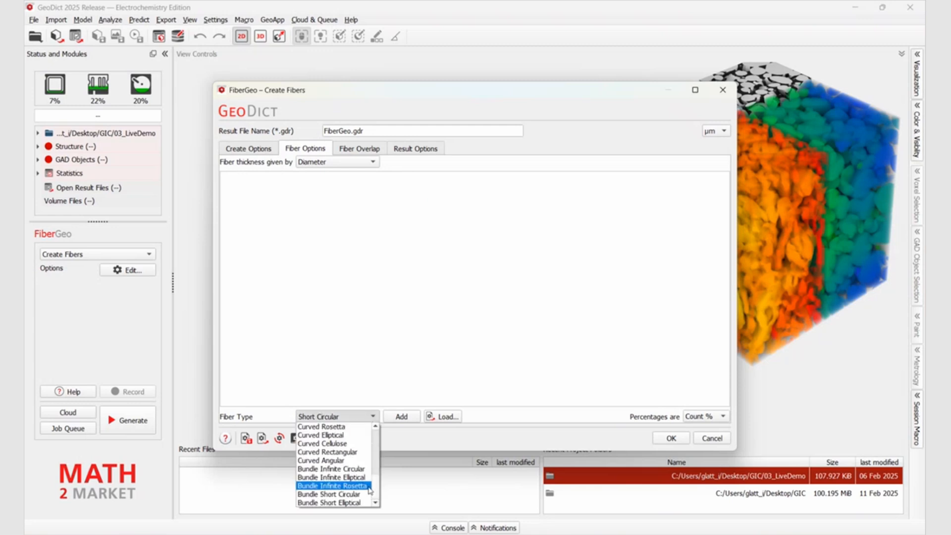
pyautogui.scroll(1, 350, 472)
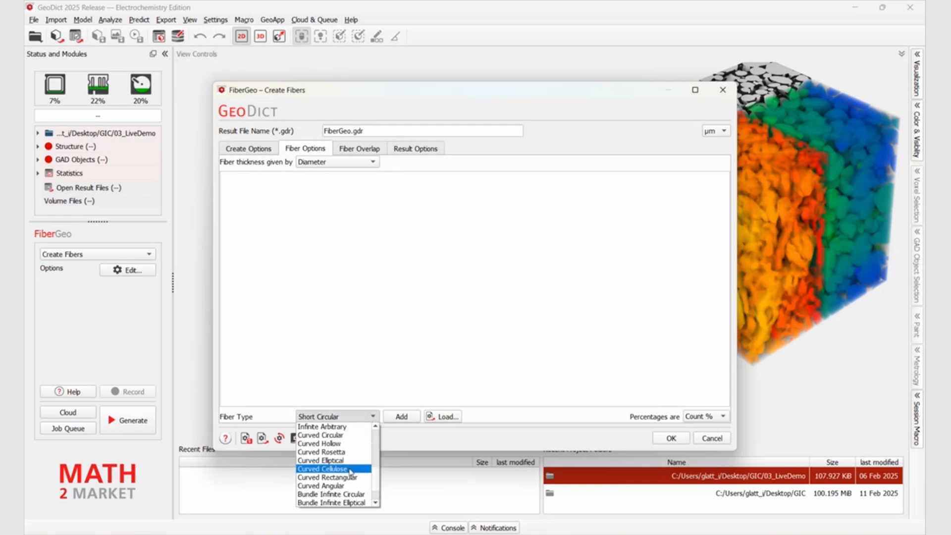
pyautogui.click(341, 435)
pyautogui.click(400, 417)
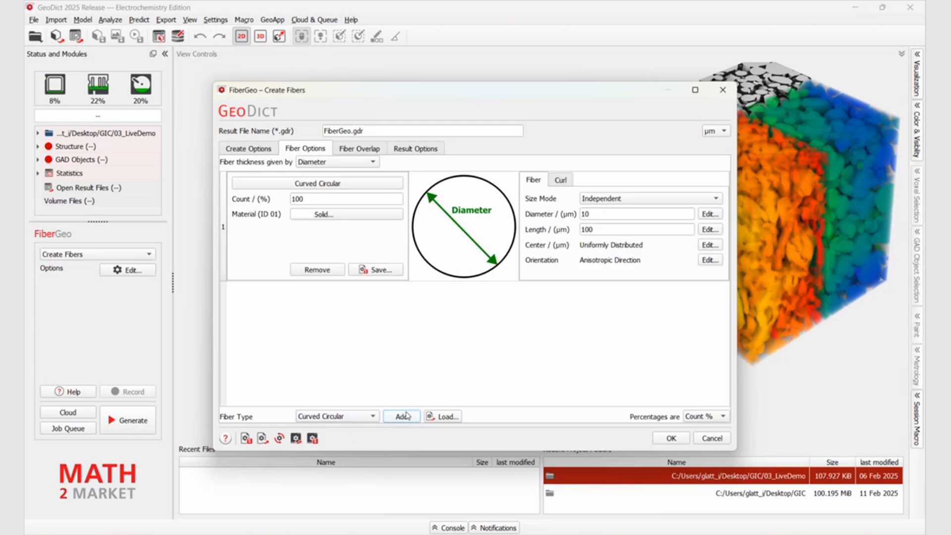
# Set the curved fiber's diameter to 22 µm and its length to 2000 µm
pyautogui.doubleClick(589, 214)
pyautogui.write('22')
pyautogui.doubleClick(589, 229)
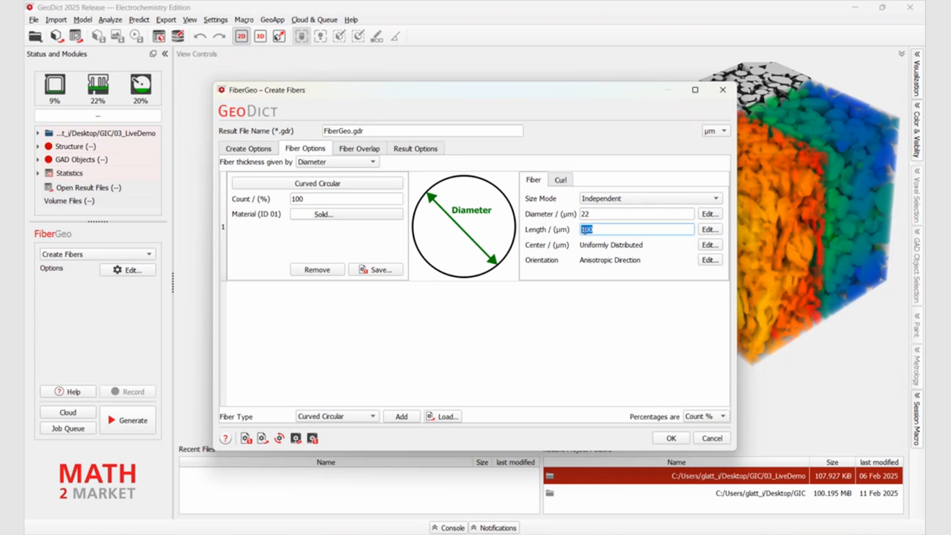
pyautogui.write('2000')
# Make the fiber's random curl isotropic and set its local straightness to 0.5
pyautogui.click(560, 181)
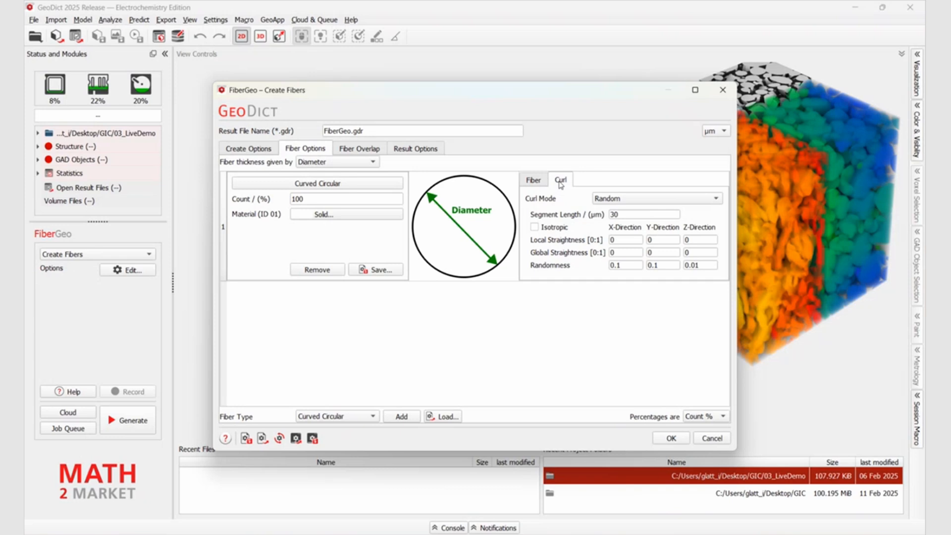
pyautogui.click(538, 229)
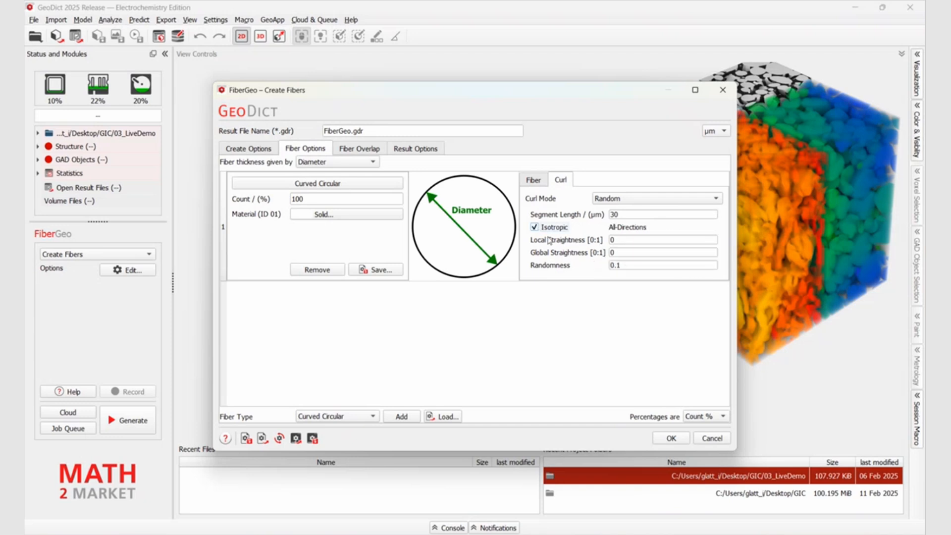
pyautogui.moveTo(545, 243)
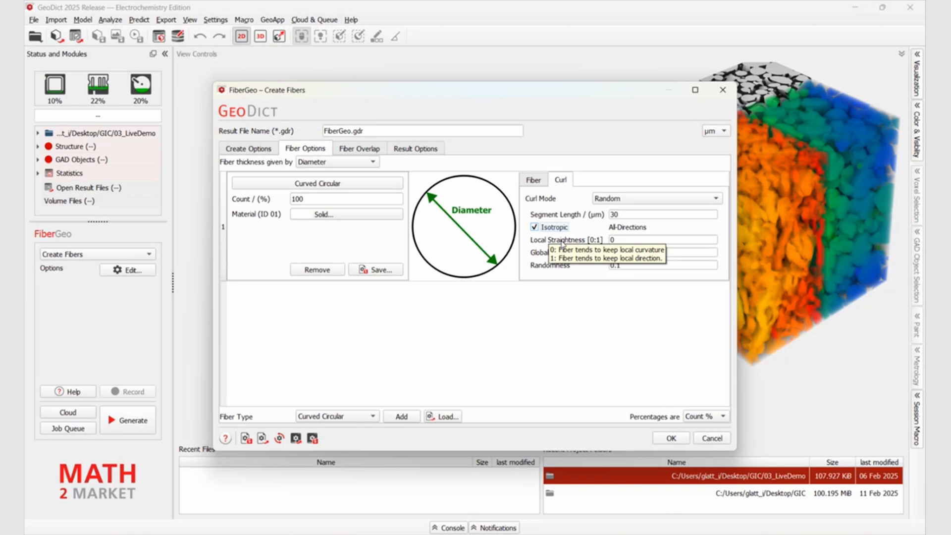
pyautogui.click(618, 240)
pyautogui.write('.5')
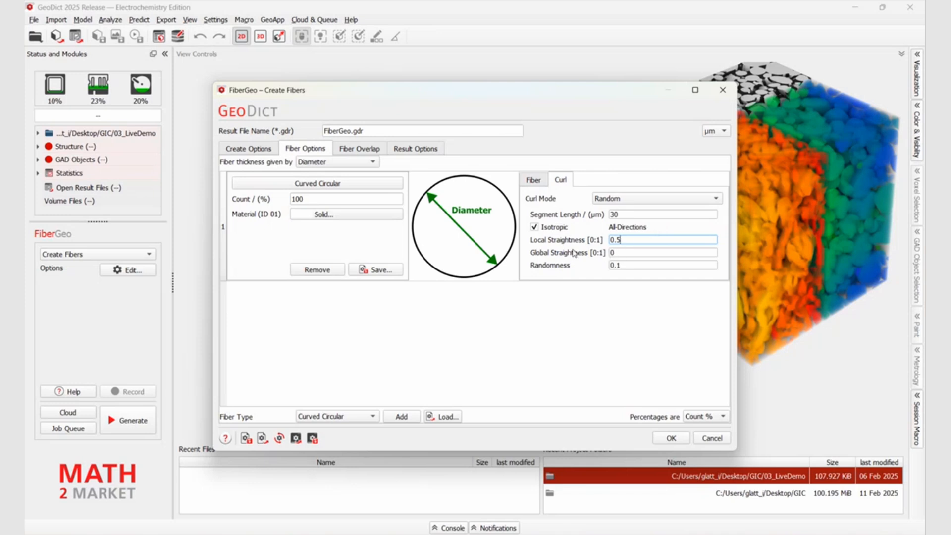
# Make the curl direction-dependent, with Z-direction global straightness 0.5 and randomness 0.01
pyautogui.moveTo(573, 253)
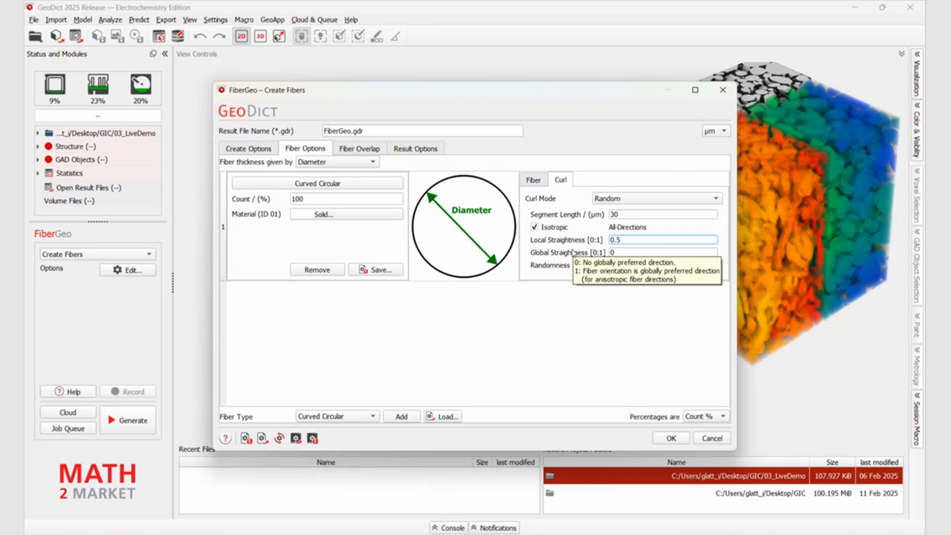
pyautogui.click(534, 226)
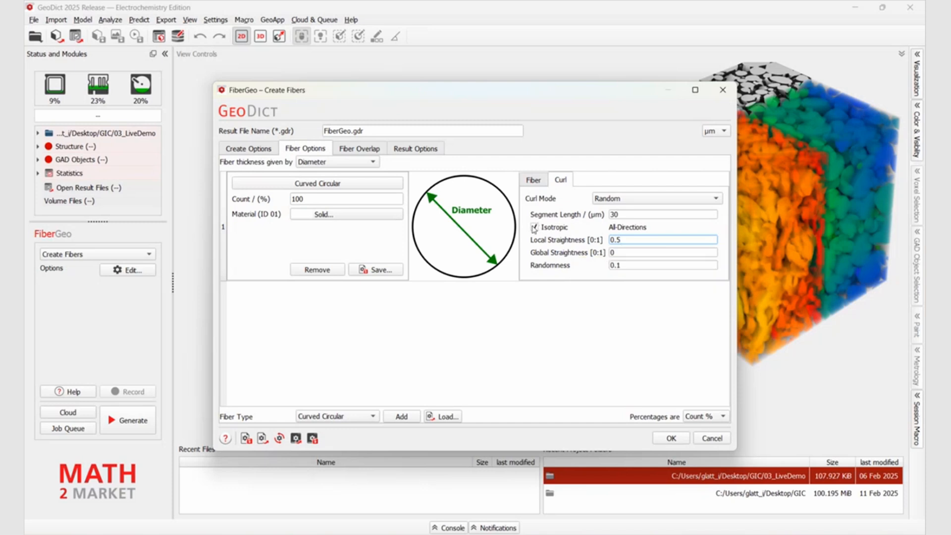
pyautogui.click(697, 253)
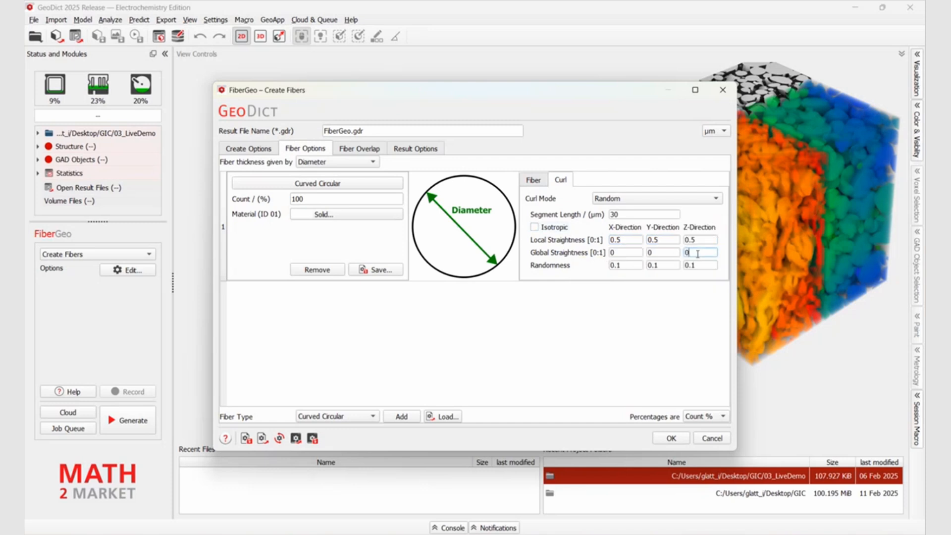
pyautogui.write('.5')
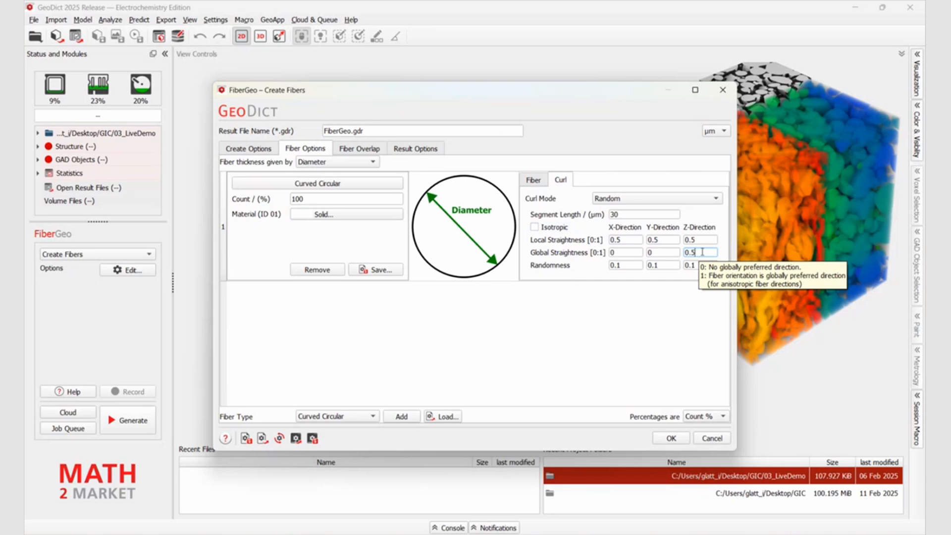
pyautogui.click(694, 266)
pyautogui.write('0')
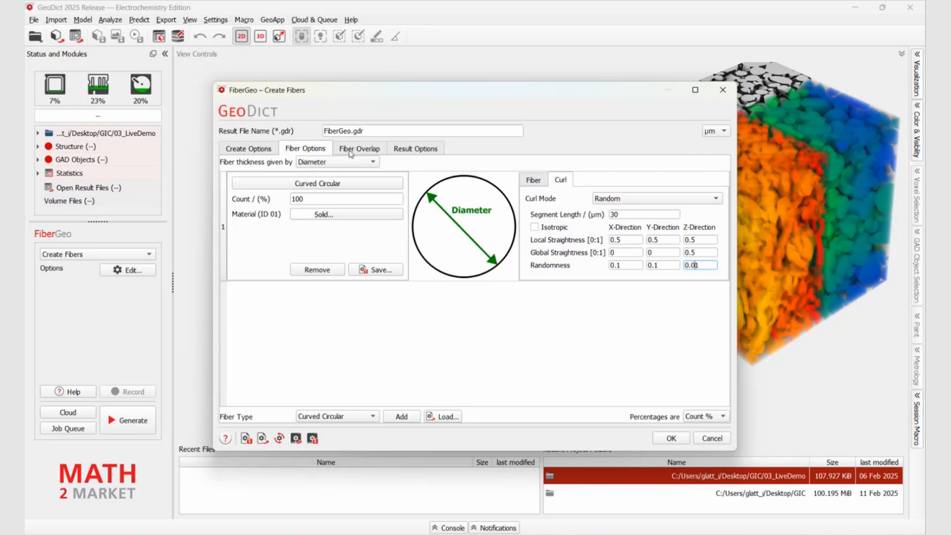
pyautogui.click(260, 149)
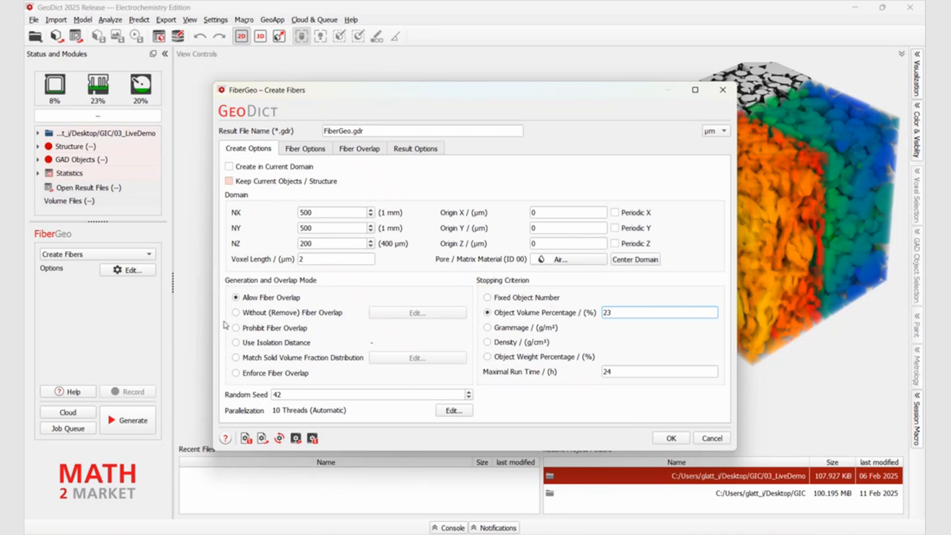
pyautogui.click(237, 314)
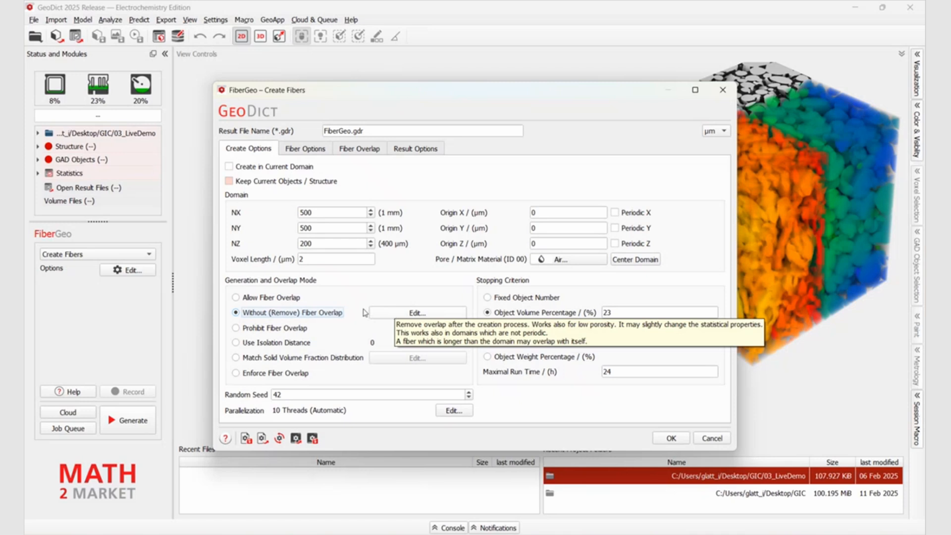
pyautogui.click(239, 298)
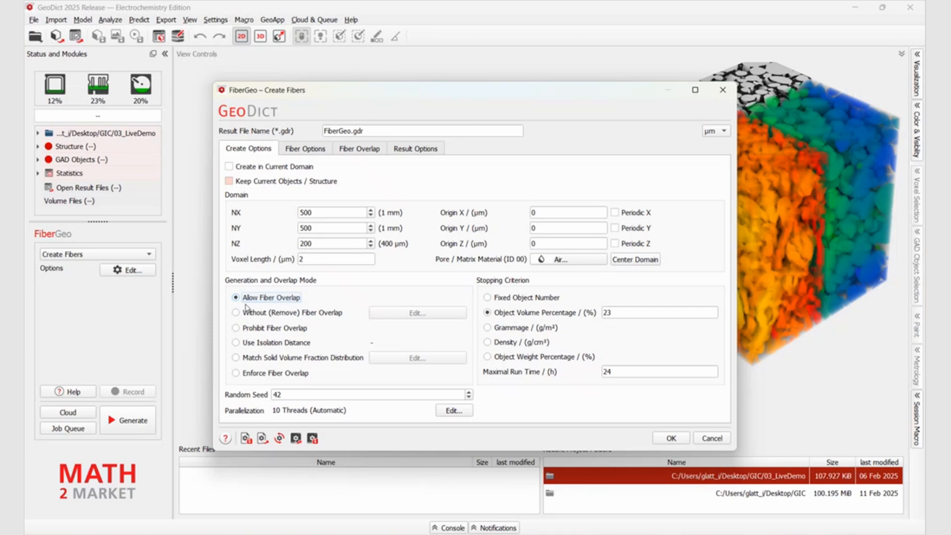
# Accept the fiber options, generate the structure overwriting the existing FiberGeo.gdr result, and close the result report
pyautogui.click(671, 438)
pyautogui.click(130, 426)
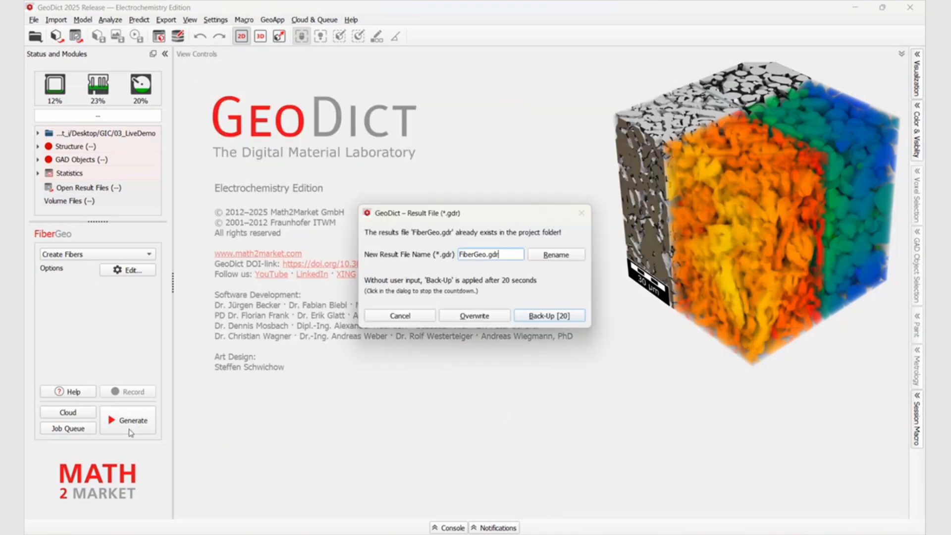
pyautogui.click(465, 317)
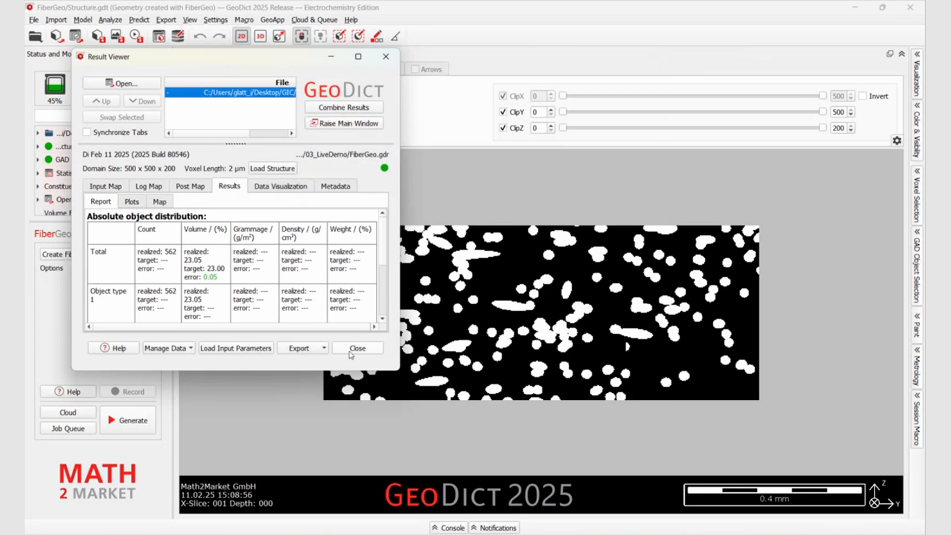
pyautogui.click(353, 345)
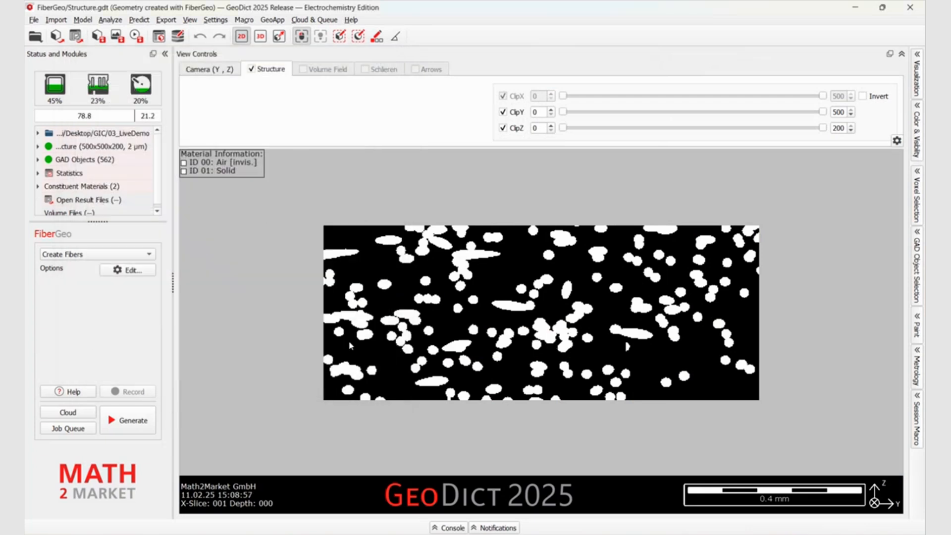
# Display the fiber structure in 3D and enable outlines, halo and shadows
pyautogui.click(261, 39)
pyautogui.moveTo(584, 386); pyautogui.dragTo(644, 303)
pyautogui.scroll(5, 614, 322)
pyautogui.moveTo(557, 354); pyautogui.dragTo(562, 417)
pyautogui.click(198, 69)
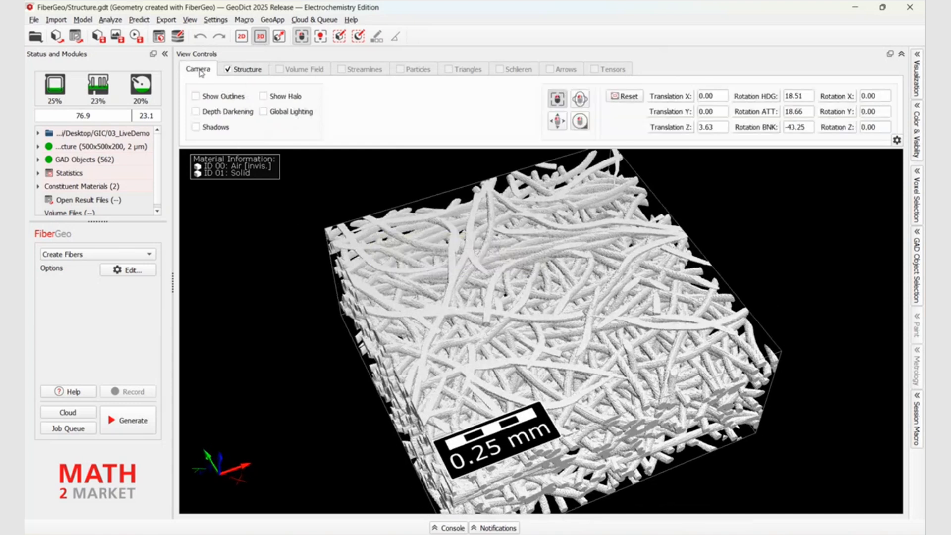
pyautogui.click(196, 95)
pyautogui.click(263, 96)
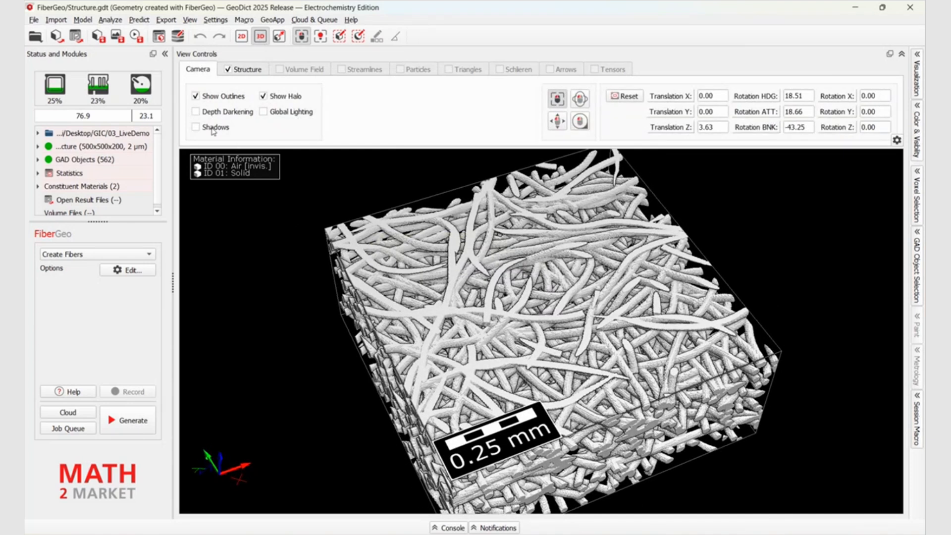
pyautogui.click(197, 127)
# Examine the top surface and sides of the generated curved fiber structure in 3D
pyautogui.moveTo(437, 304); pyautogui.dragTo(560, 266)
pyautogui.moveTo(504, 350); pyautogui.dragTo(504, 350)
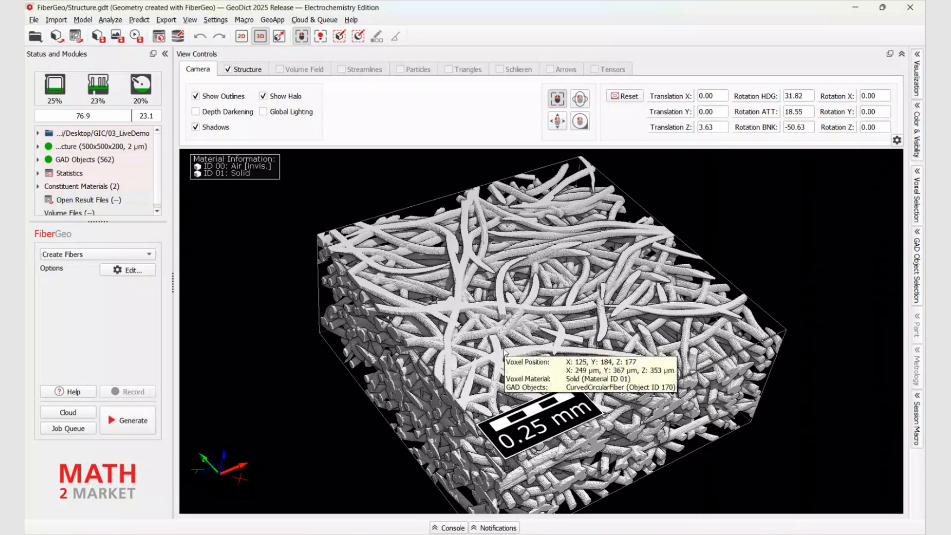
pyautogui.scroll(5, 504, 350)
pyautogui.scroll(-6, 504, 350)
pyautogui.scroll(1, 504, 350)
pyautogui.moveTo(529, 488); pyautogui.dragTo(623, 442)
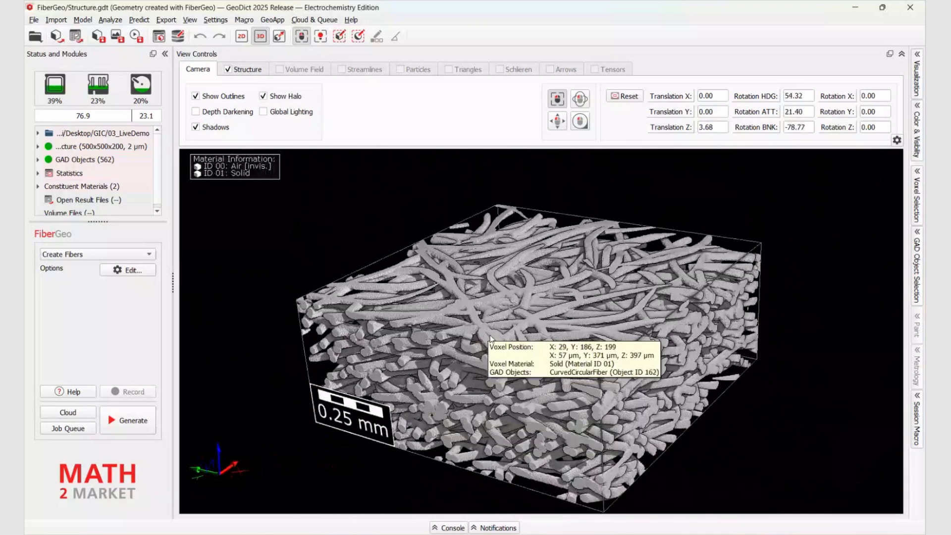
pyautogui.moveTo(595, 353); pyautogui.dragTo(583, 316)
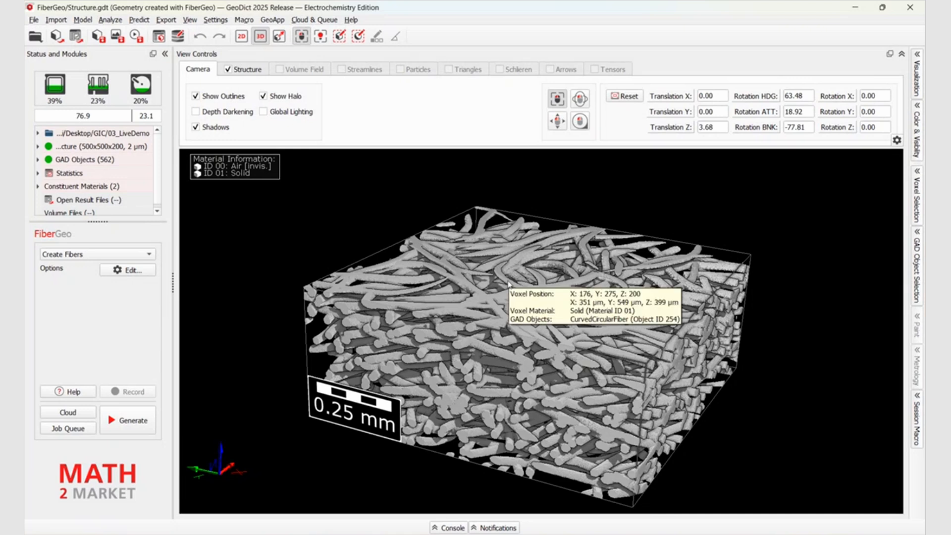
pyautogui.moveTo(528, 334); pyautogui.dragTo(533, 332)
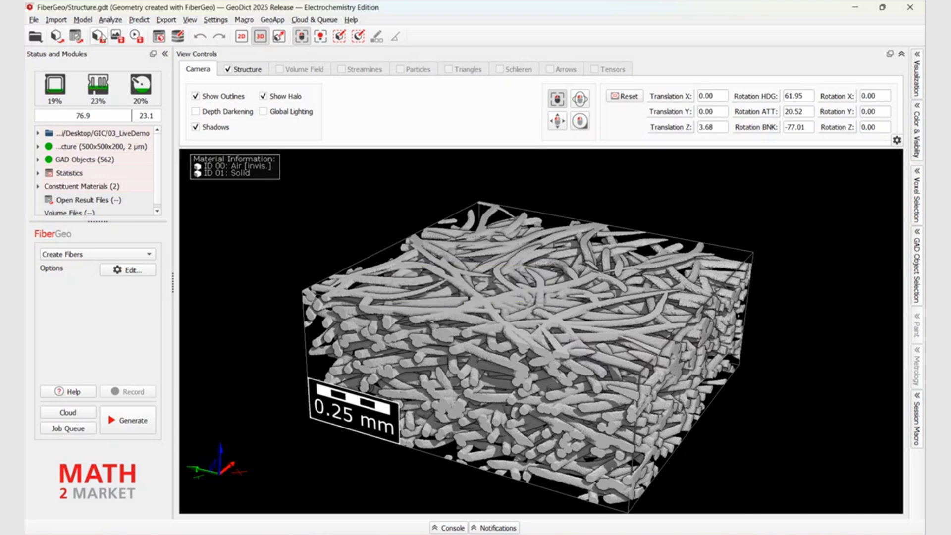
# Switch to the GrainGeo module and open the options of its Sinter & Crystallization command
pyautogui.click(76, 20)
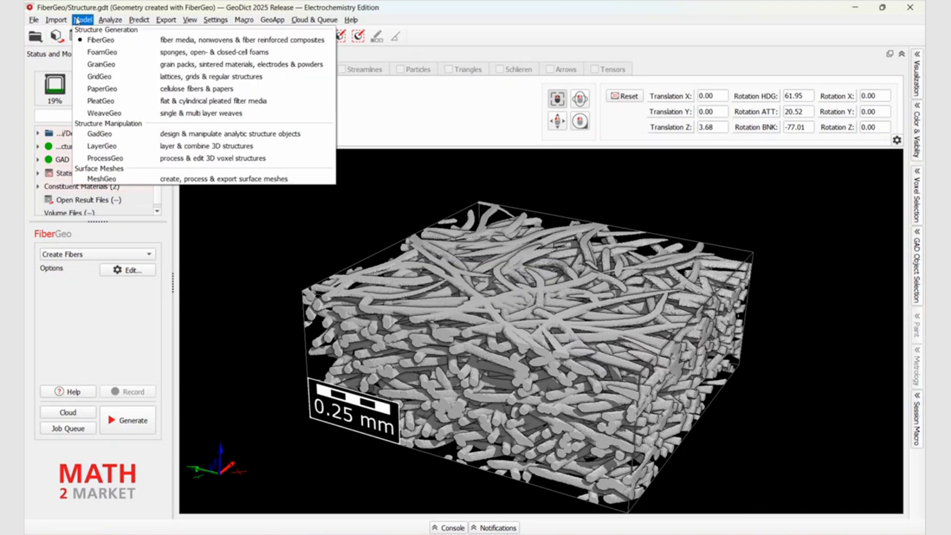
pyautogui.click(80, 64)
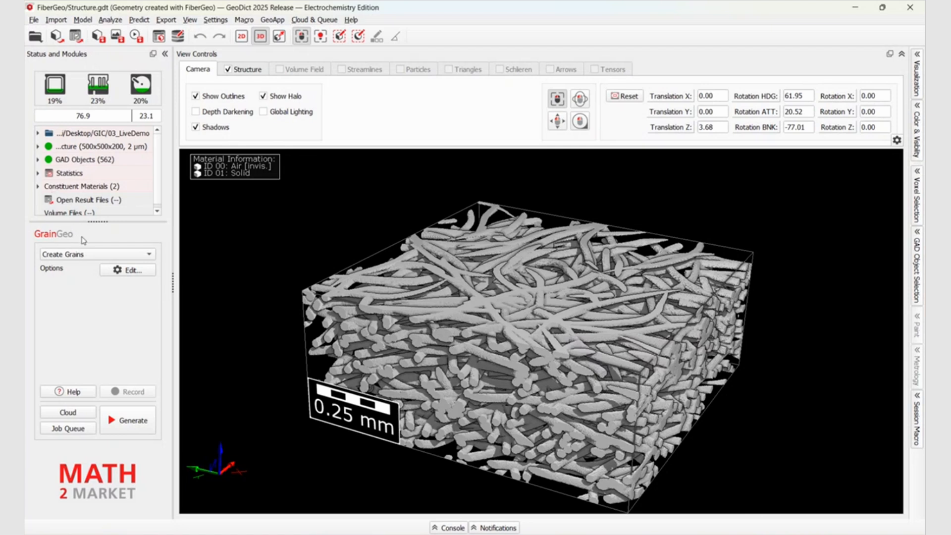
pyautogui.click(84, 255)
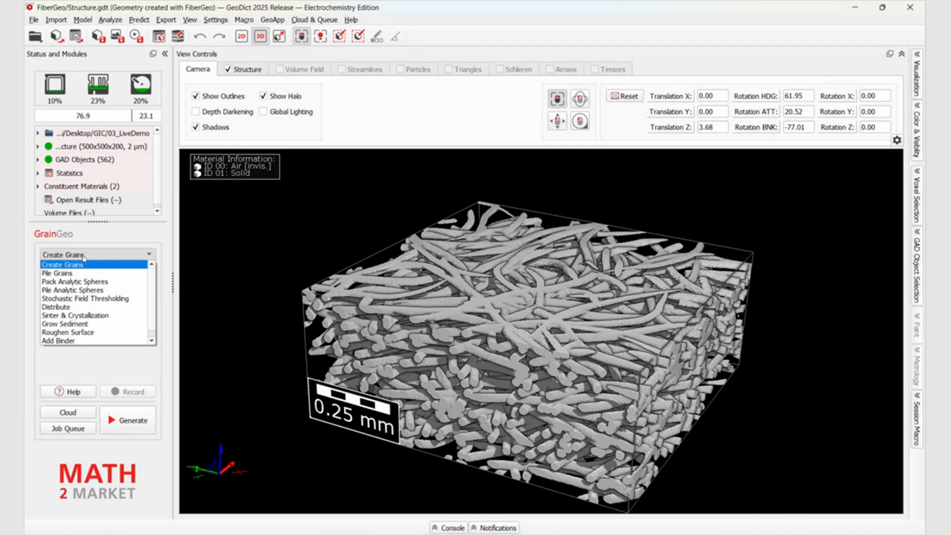
pyautogui.click(77, 317)
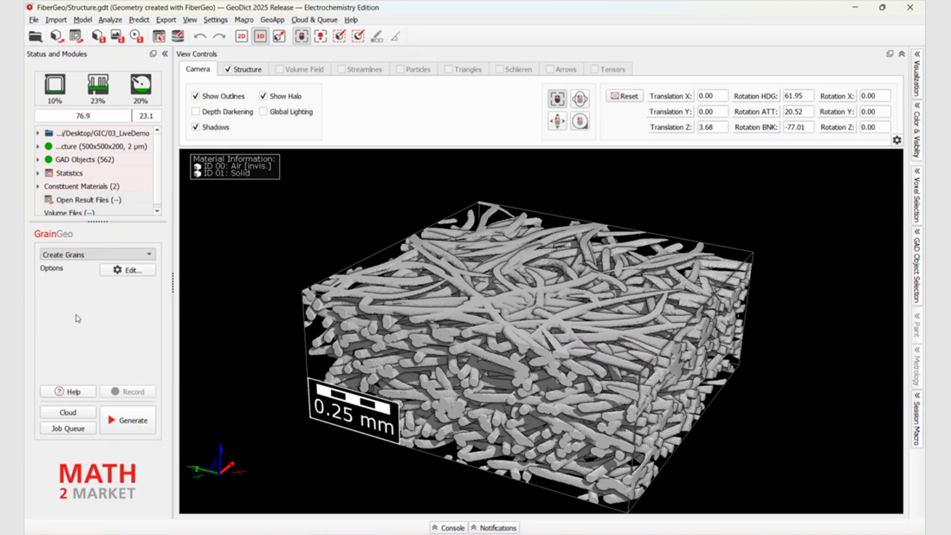
pyautogui.click(127, 270)
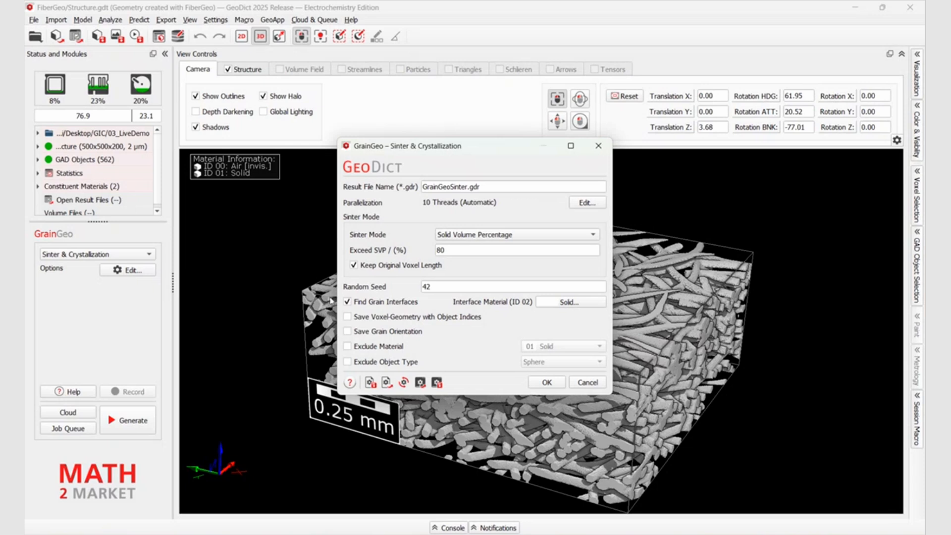
# Turn off finding grain interfaces, set the sinter mode to Shrinkage with 10 %, and accept the sintering options
pyautogui.click(346, 302)
pyautogui.click(455, 237)
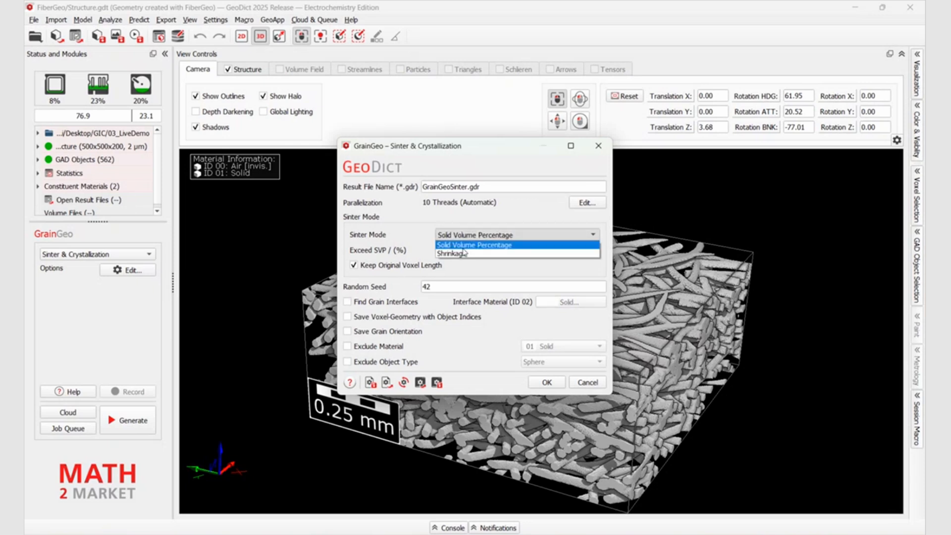
pyautogui.click(464, 254)
pyautogui.doubleClick(431, 251)
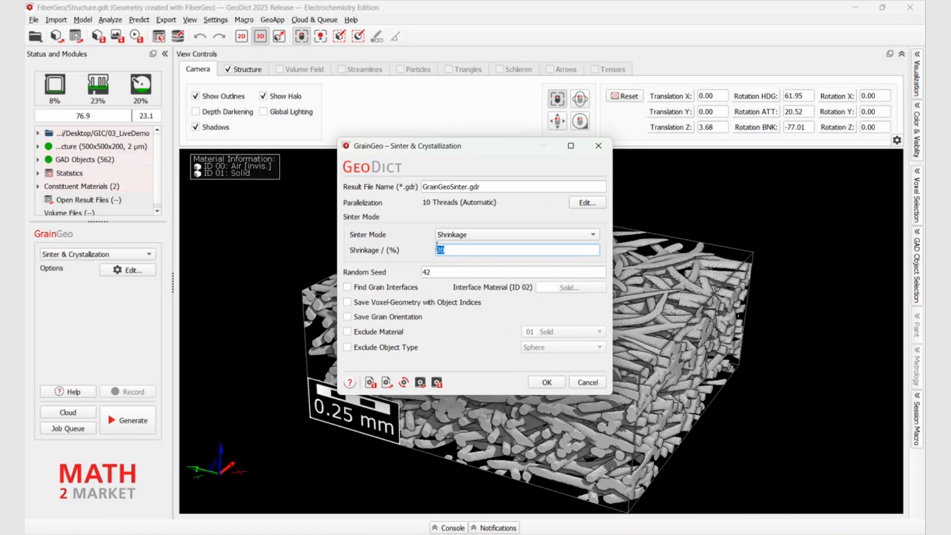
pyautogui.write('10')
pyautogui.click(547, 383)
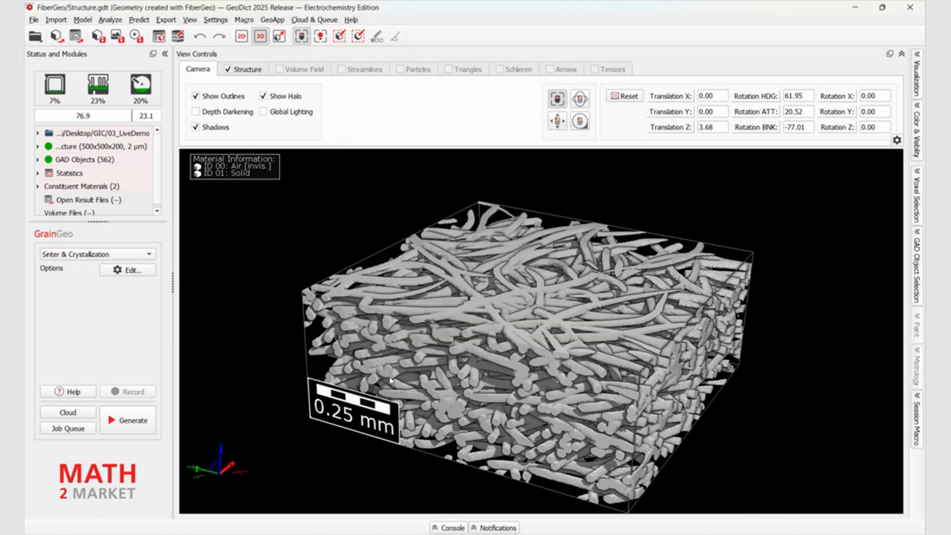
# Generate the sintered structure, close its result report and inspect the sides of the structure in 3D
pyautogui.click(128, 428)
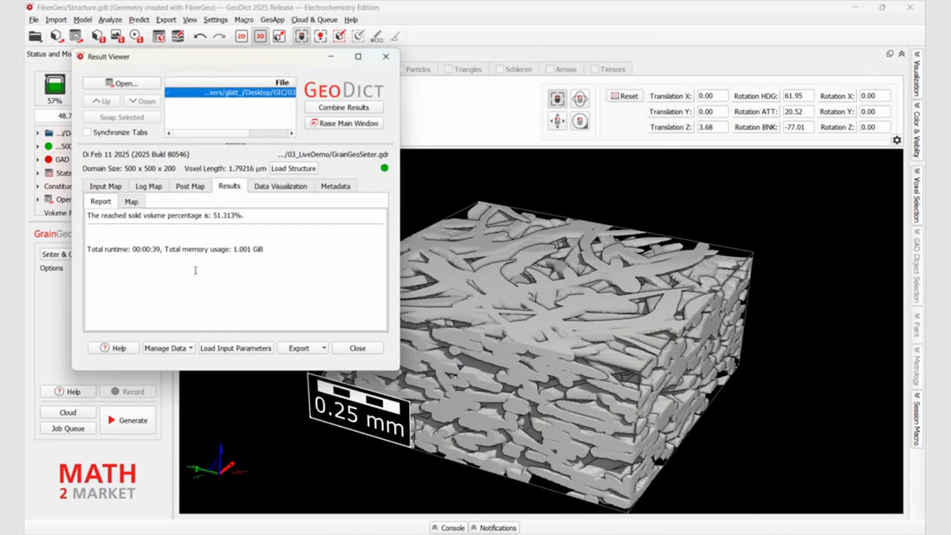
pyautogui.click(357, 348)
pyautogui.moveTo(551, 401); pyautogui.dragTo(685, 364)
pyautogui.moveTo(574, 359); pyautogui.dragTo(596, 339)
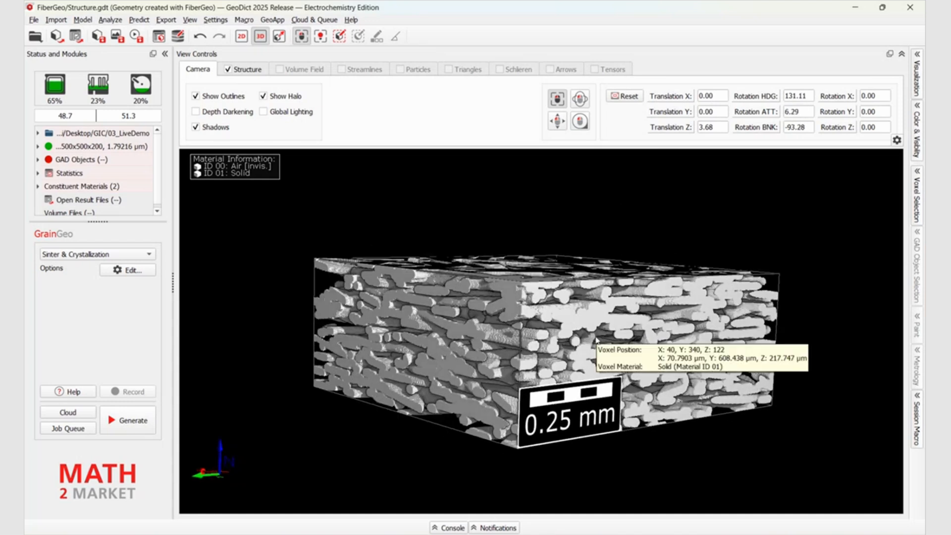
pyautogui.moveTo(445, 280)
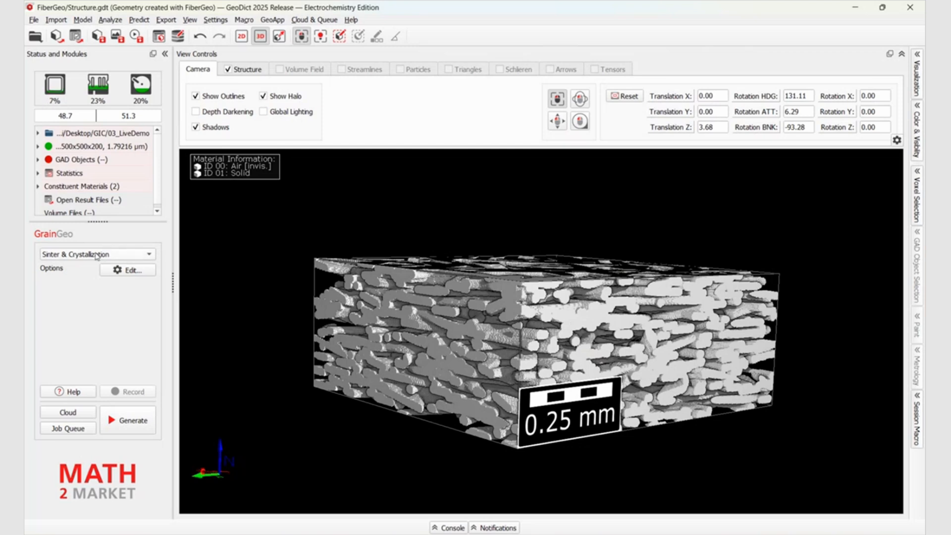
# Switch to the ElastoDict module and open the options of its Deformations command
pyautogui.click(139, 20)
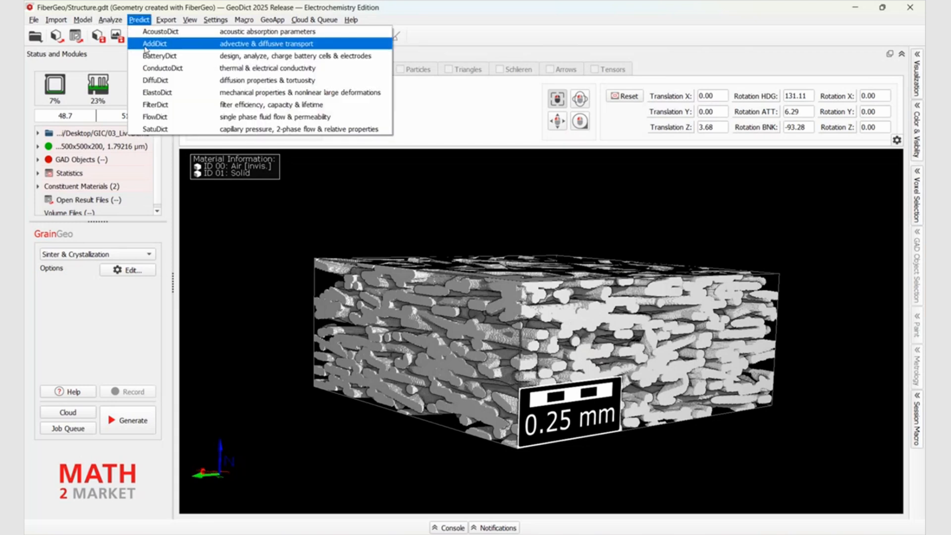
pyautogui.click(156, 94)
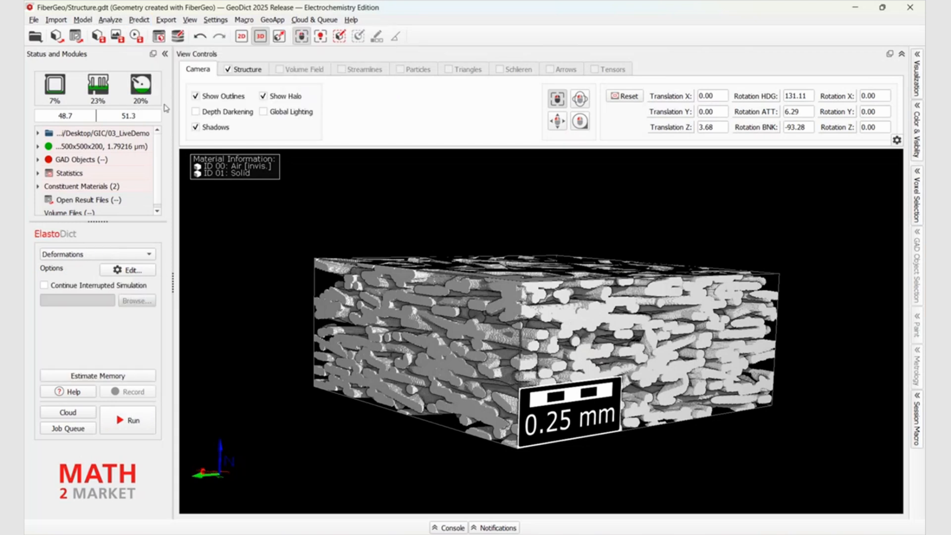
pyautogui.click(91, 255)
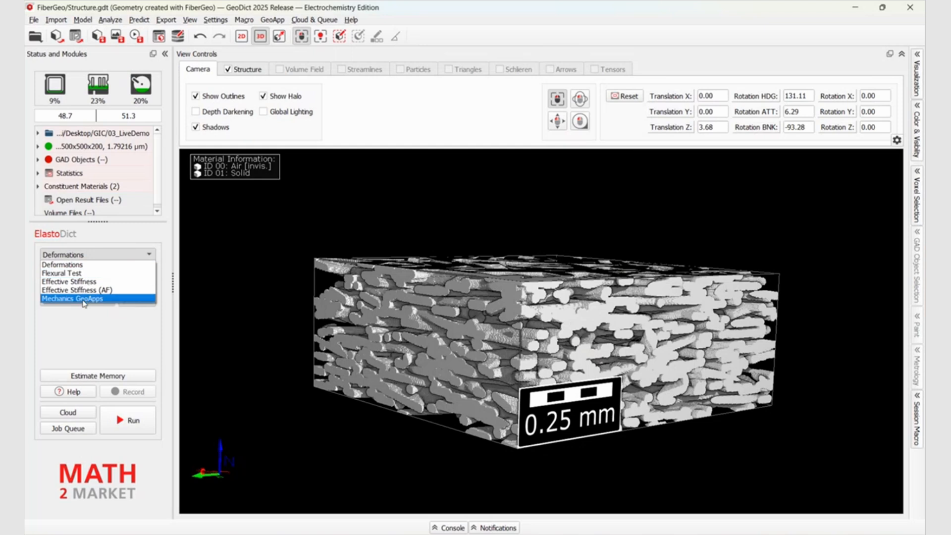
pyautogui.click(89, 266)
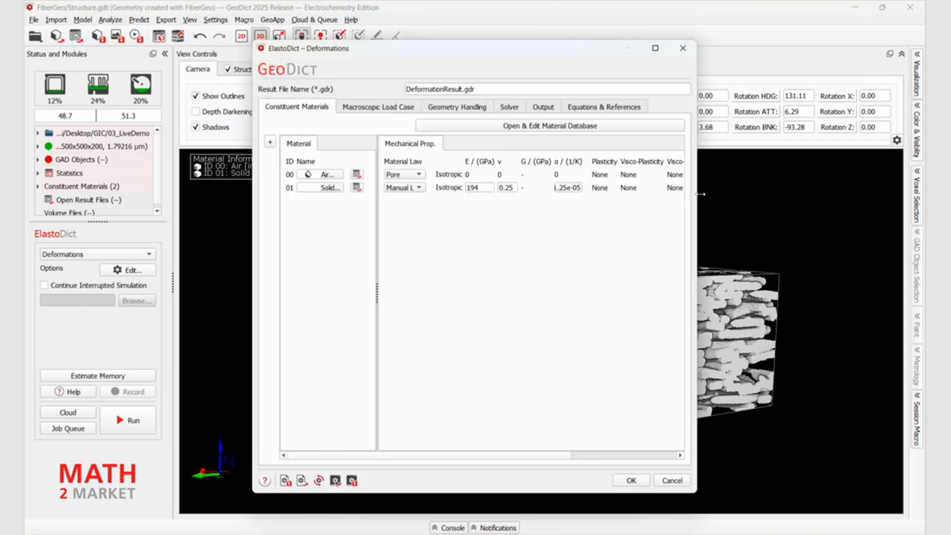
# Assign Titanium from the material database to the solid constituent with ID 01
pyautogui.moveTo(697, 193); pyautogui.dragTo(786, 191)
pyautogui.click(319, 187)
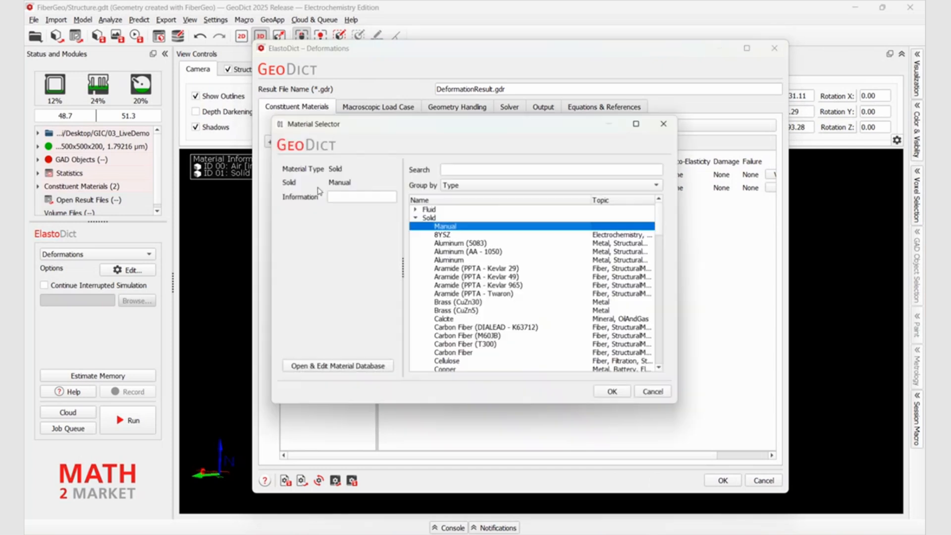
pyautogui.moveTo(660, 223); pyautogui.dragTo(654, 352)
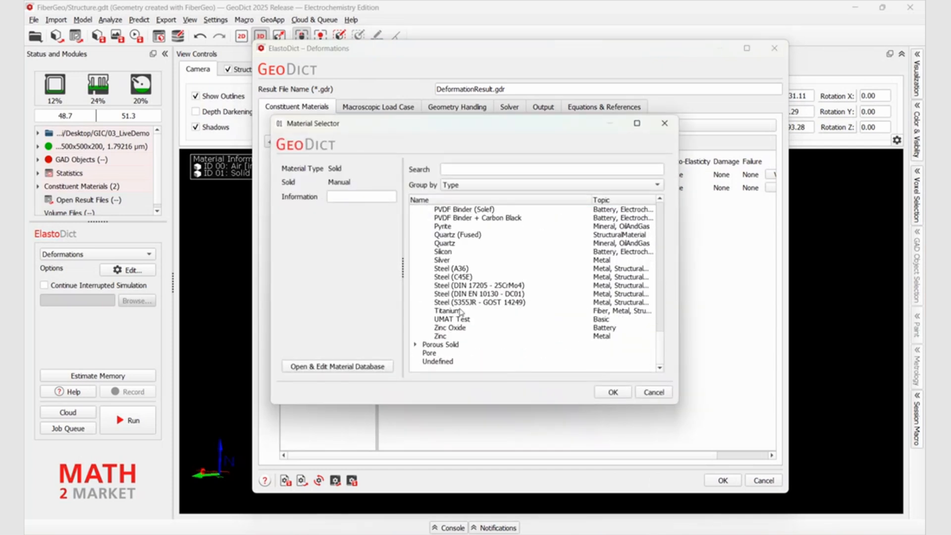
pyautogui.click(460, 311)
pyautogui.click(613, 392)
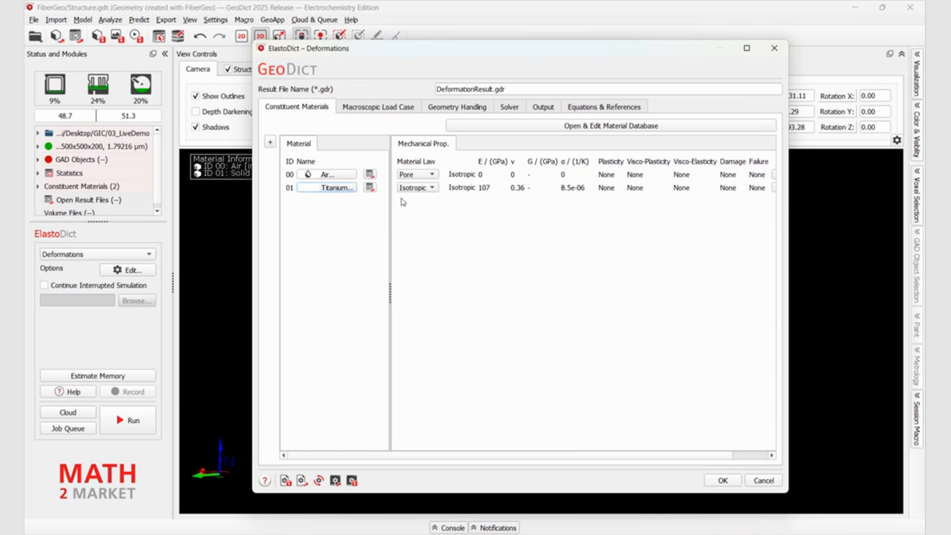
# Set the macroscopic load case to a uniaxial compression experiment with confined tangential directions
pyautogui.click(376, 107)
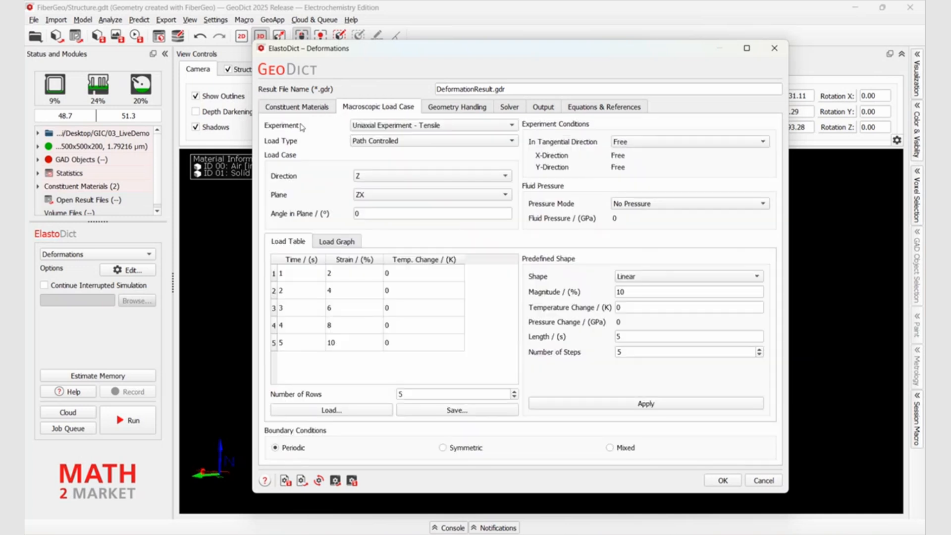
pyautogui.click(403, 126)
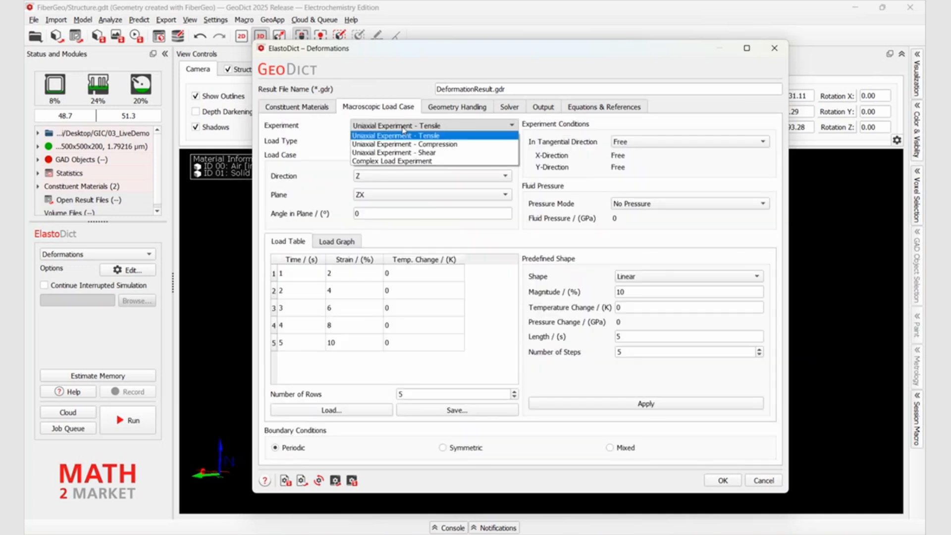
pyautogui.click(400, 144)
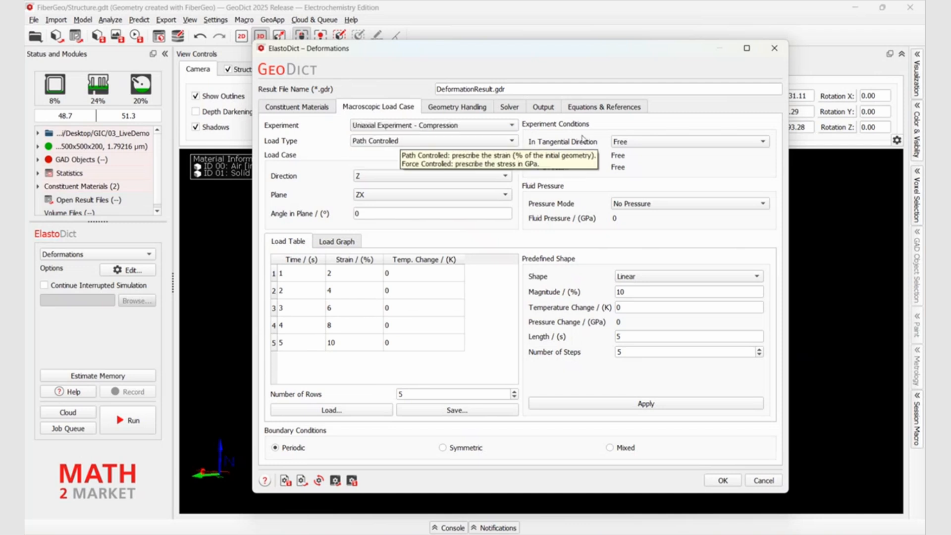
pyautogui.click(637, 143)
pyautogui.click(632, 159)
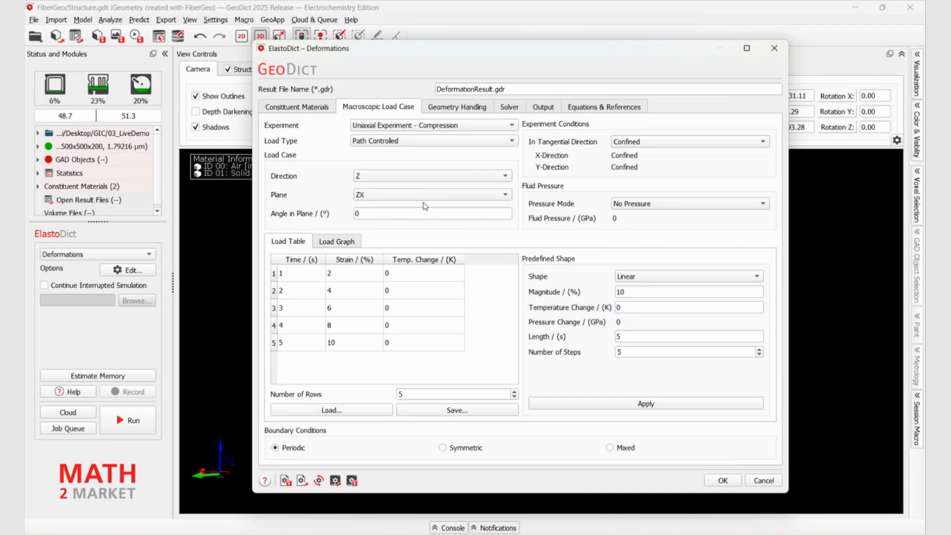
# Apply a linear load with 30 % magnitude, 10 s length and 10 steps, and check its load graph
pyautogui.click(347, 241)
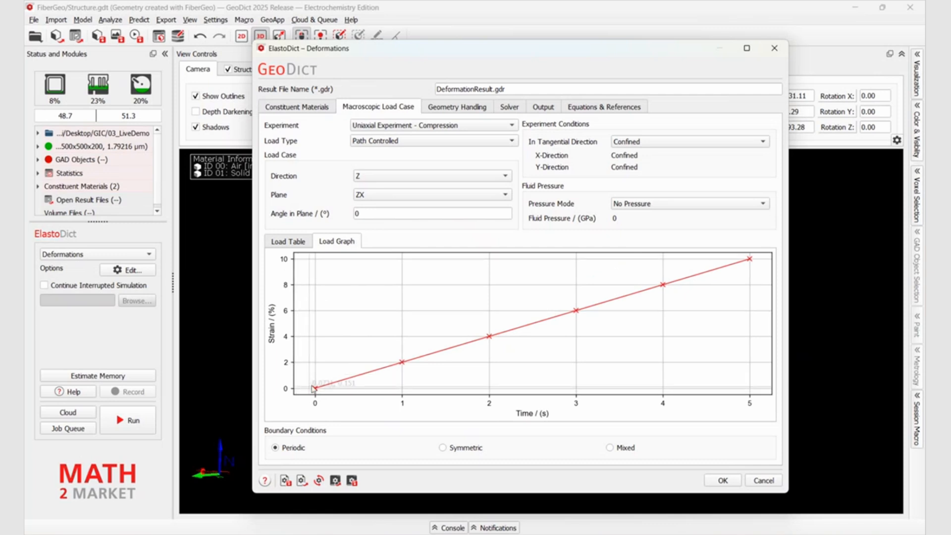
pyautogui.click(298, 242)
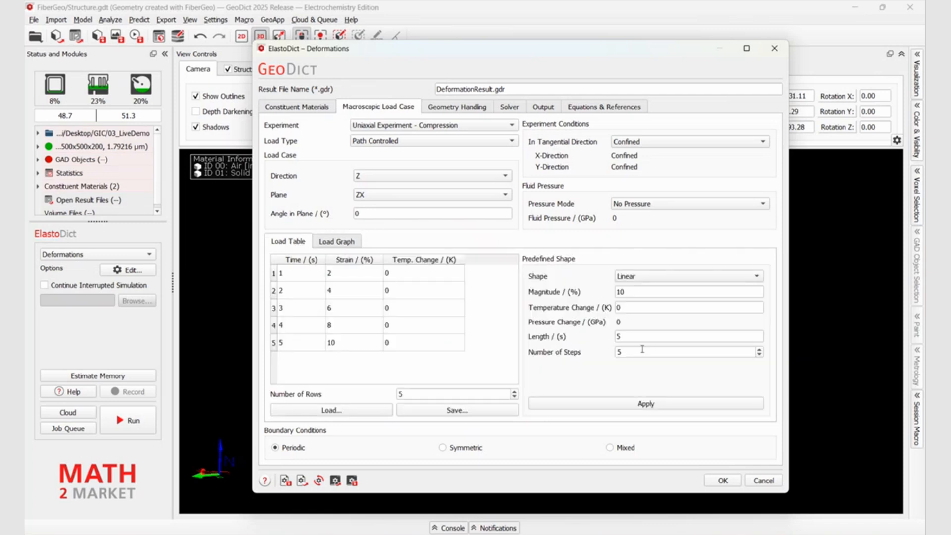
pyautogui.doubleClick(638, 292)
pyautogui.write('30')
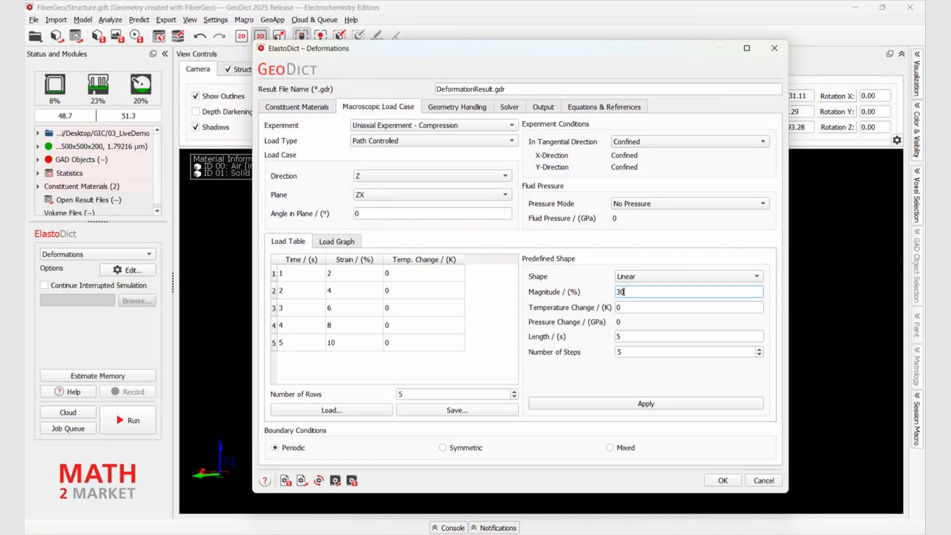
pyautogui.doubleClick(628, 336)
pyautogui.write('10')
pyautogui.press('Tab')
pyautogui.write('10')
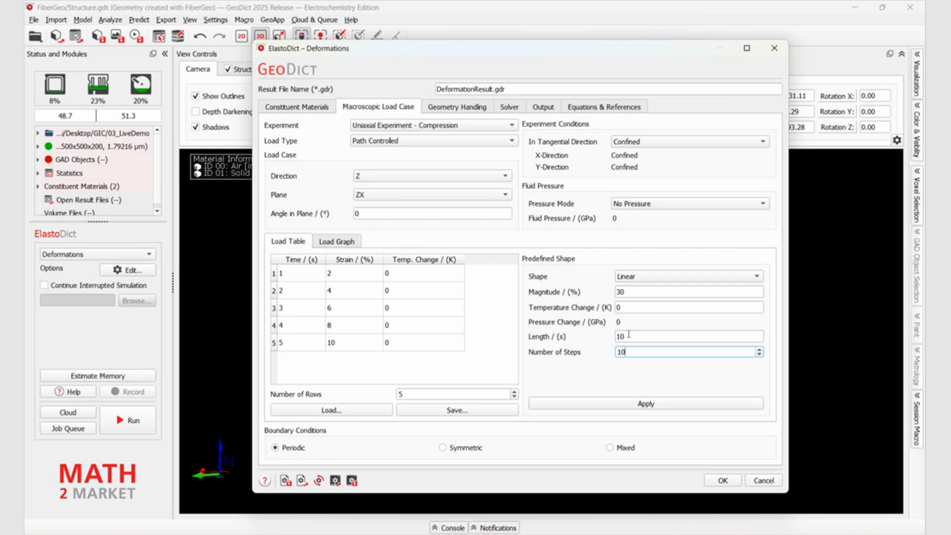
pyautogui.click(633, 404)
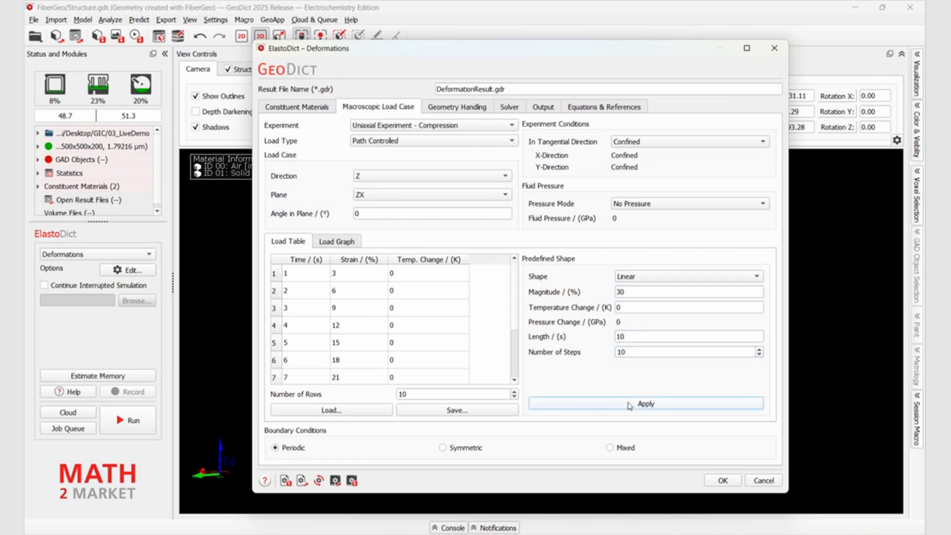
pyautogui.click(339, 243)
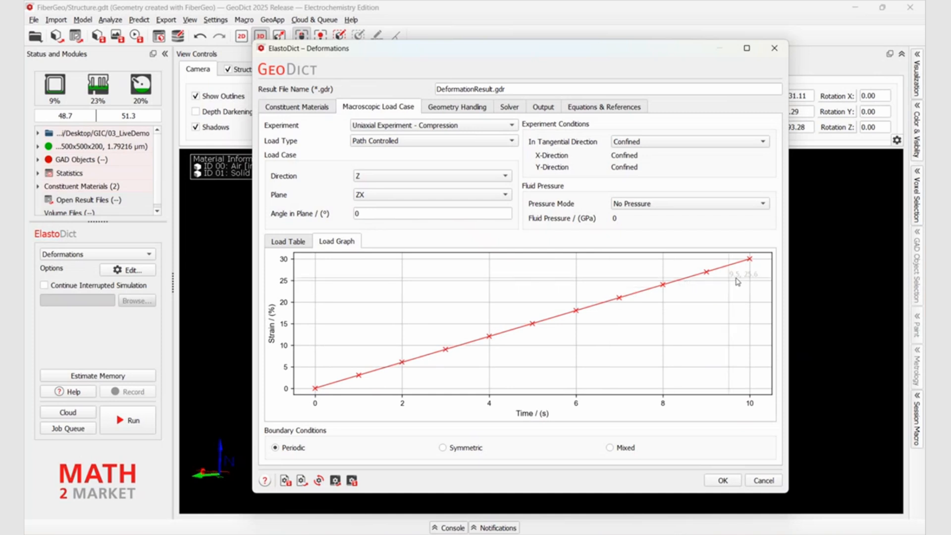
pyautogui.click(294, 242)
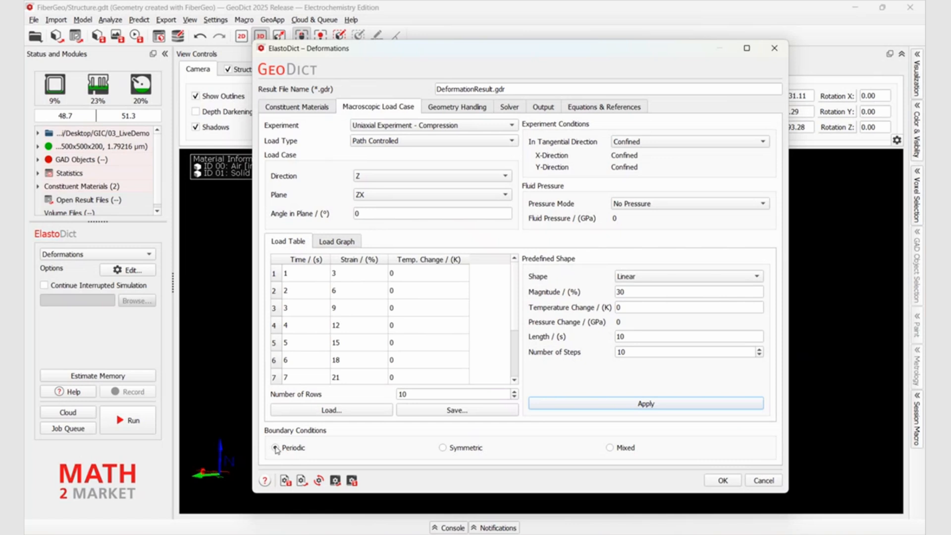
# Set the boundary conditions of the compression load case to Mixed
pyautogui.moveTo(276, 448)
pyautogui.moveTo(615, 449)
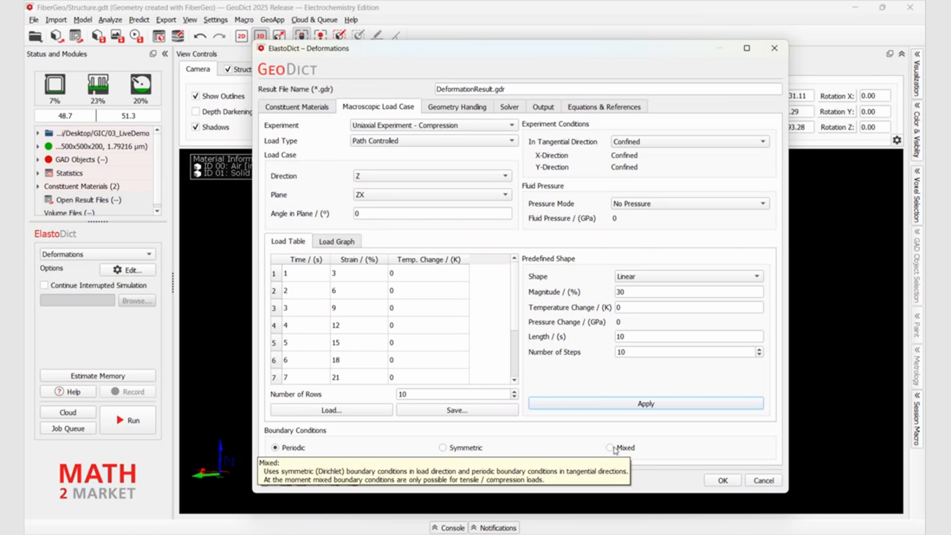
pyautogui.click(610, 447)
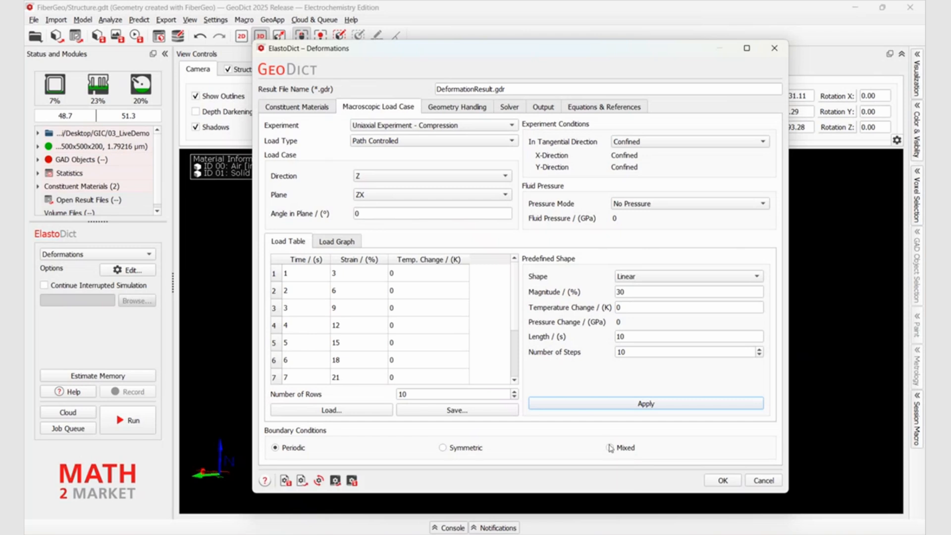
# Enable calculation on the deformed geometry while keeping its volume fraction, and accept the deformation options
pyautogui.click(445, 110)
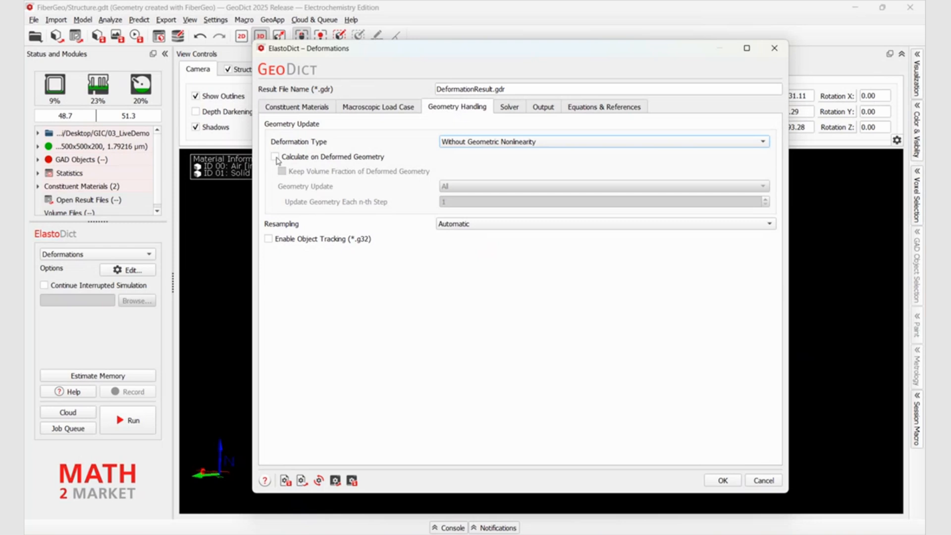
pyautogui.moveTo(276, 160)
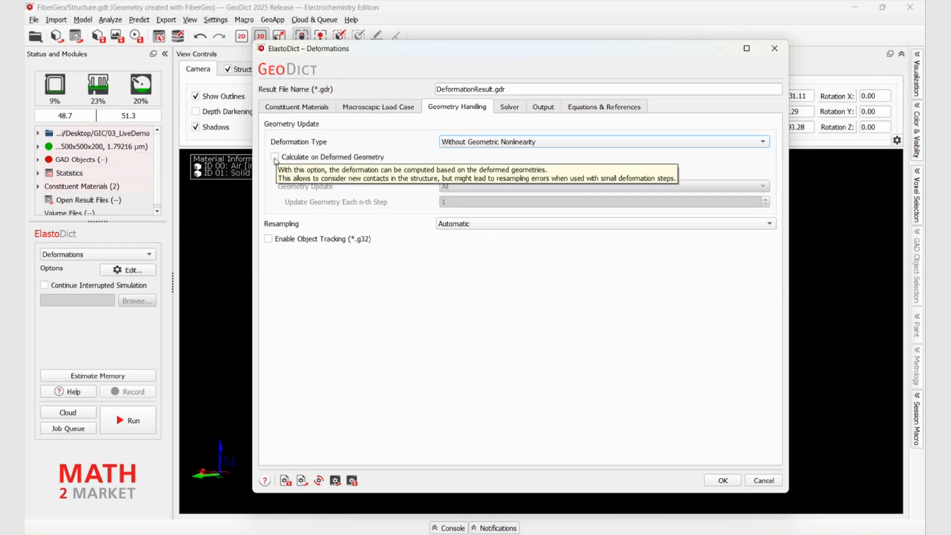
pyautogui.click(274, 157)
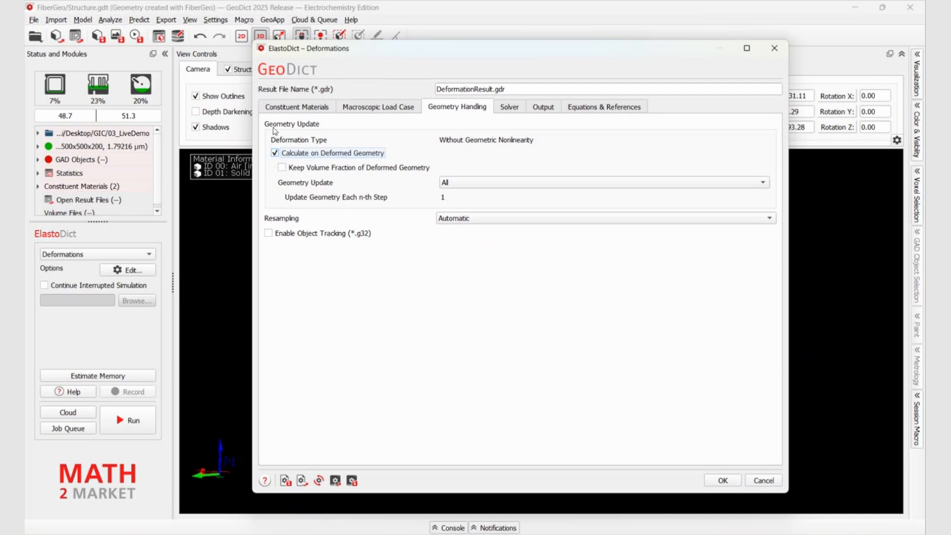
pyautogui.moveTo(277, 156)
pyautogui.click(282, 168)
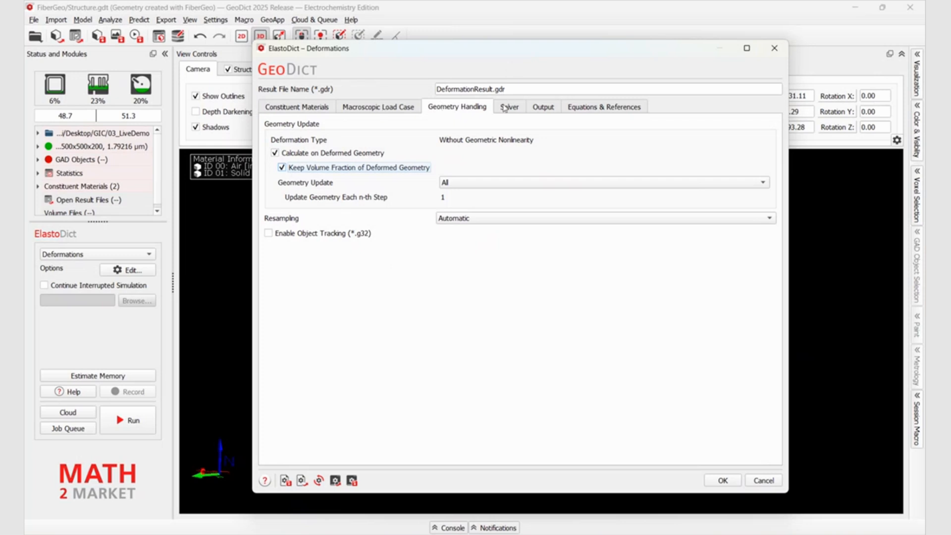
pyautogui.click(723, 481)
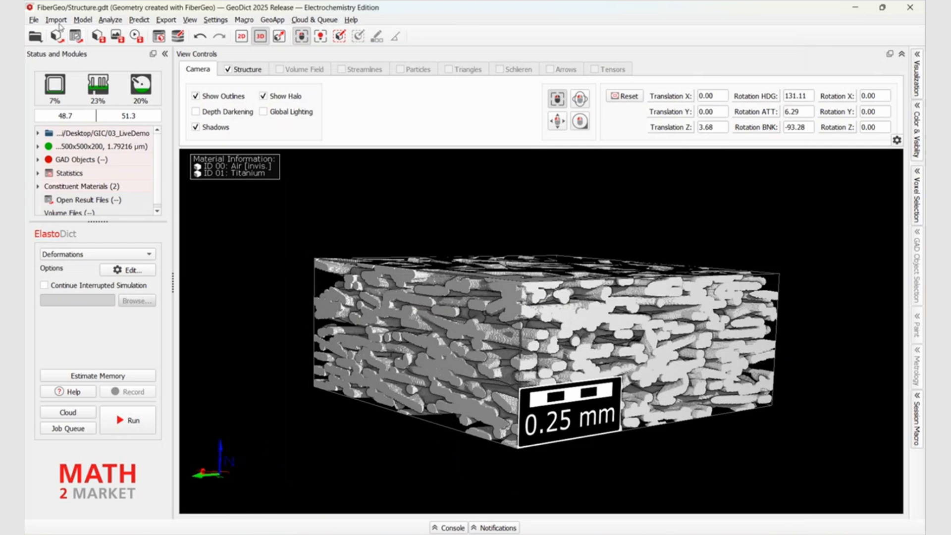
# Open the result file TitaniumPTL_Deformation30.gdr from the PrecomputedResults folder
pyautogui.click(75, 36)
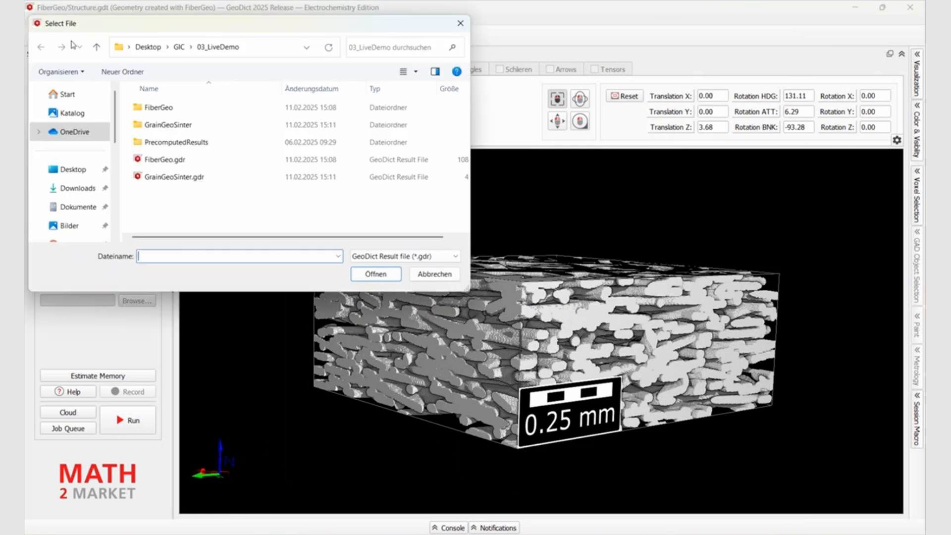
pyautogui.doubleClick(199, 142)
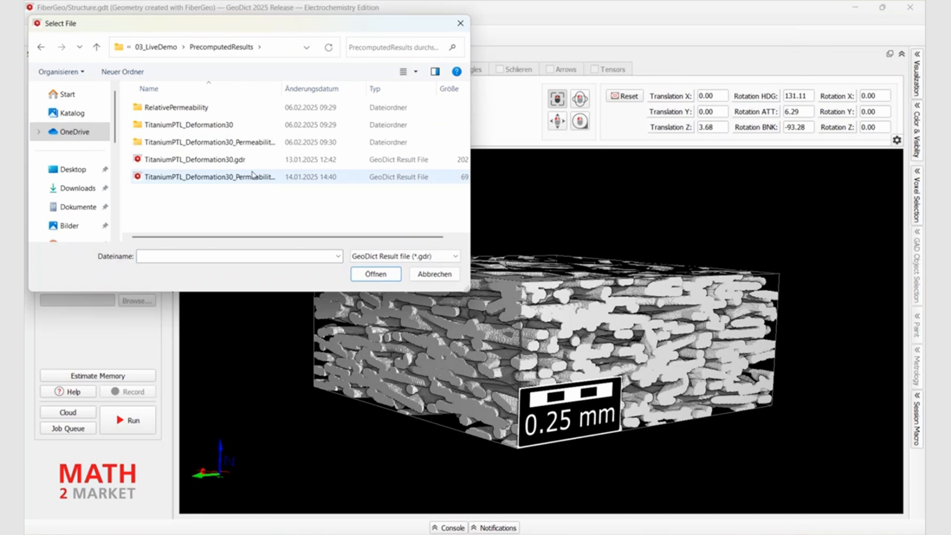
pyautogui.click(230, 160)
pyautogui.click(375, 274)
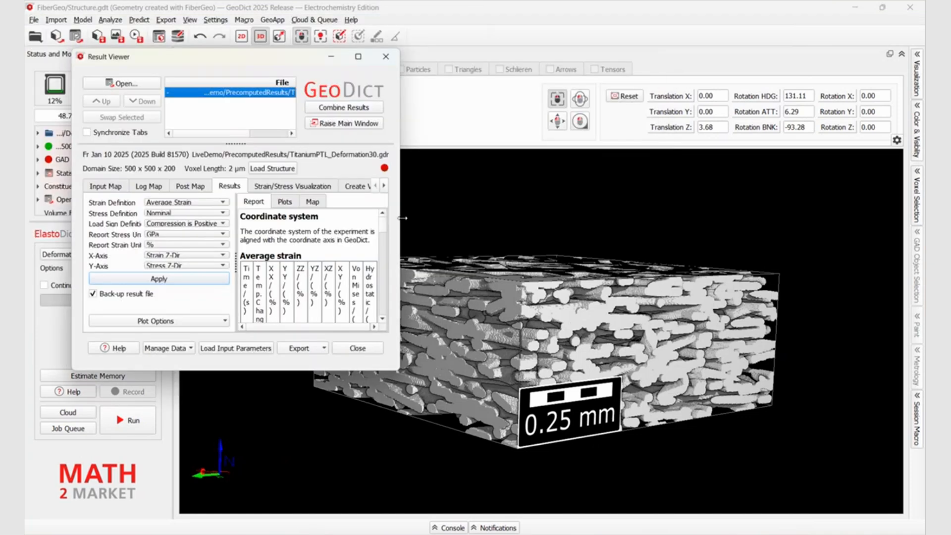
# Enlarge the result viewer and load the structure belonging to the deformation result
pyautogui.moveTo(403, 218); pyautogui.dragTo(566, 218)
pyautogui.moveTo(458, 371); pyautogui.dragTo(458, 441)
pyautogui.click(286, 169)
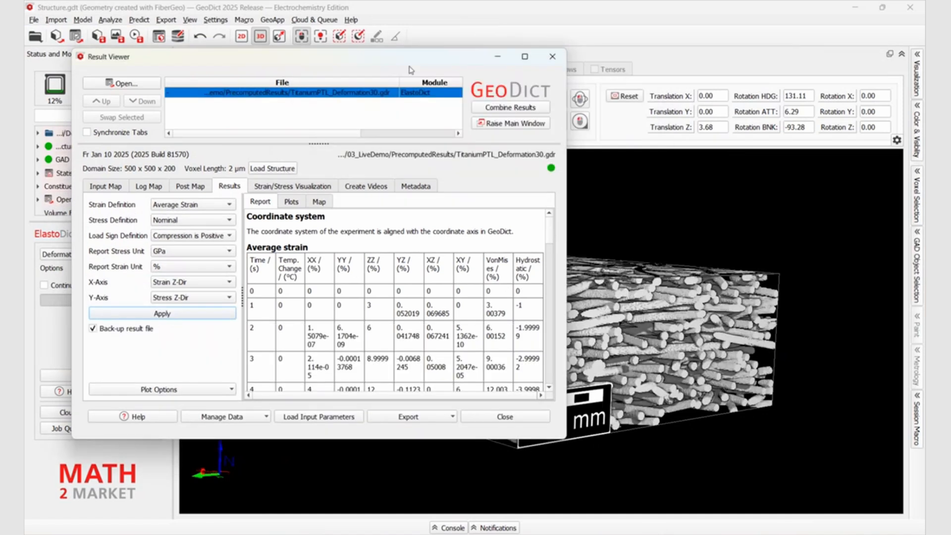
# Uncover the main window and rotate the loaded fiber structure to view it obliquely from above
pyautogui.moveTo(412, 57); pyautogui.dragTo(755, 88)
pyautogui.click(373, 280)
pyautogui.moveTo(371, 289); pyautogui.dragTo(309, 440)
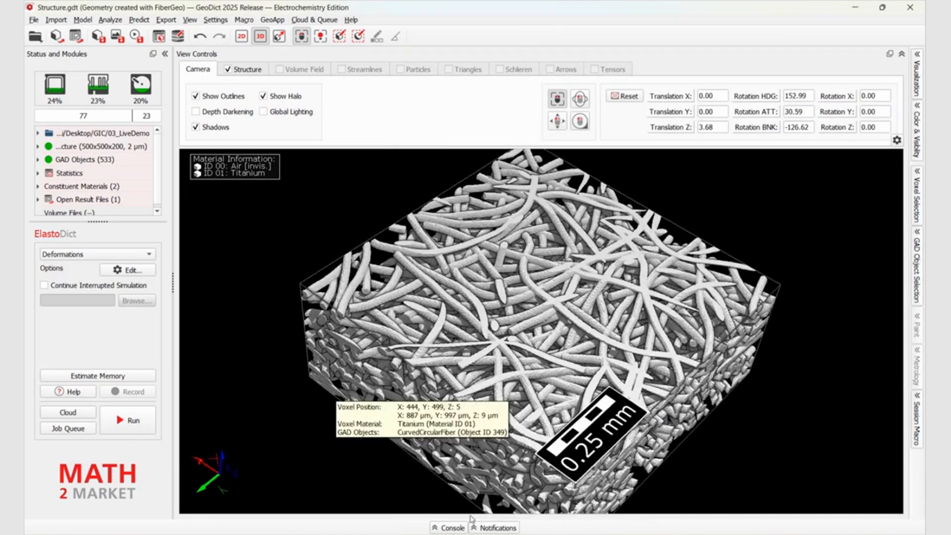
# Enlarge the result viewer and review the average strain report and the plot of Z-direction strain versus stress
pyautogui.click(688, 460)
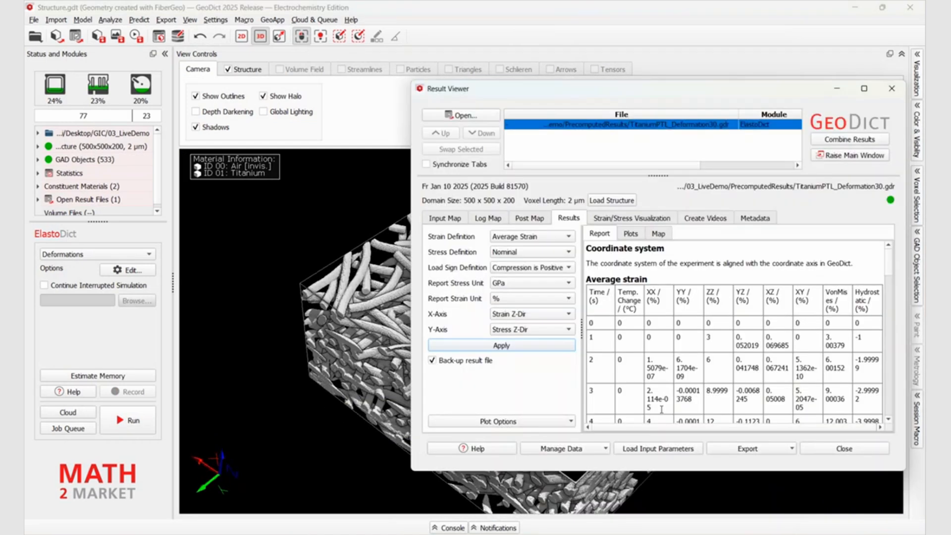
pyautogui.moveTo(676, 89); pyautogui.dragTo(413, 58)
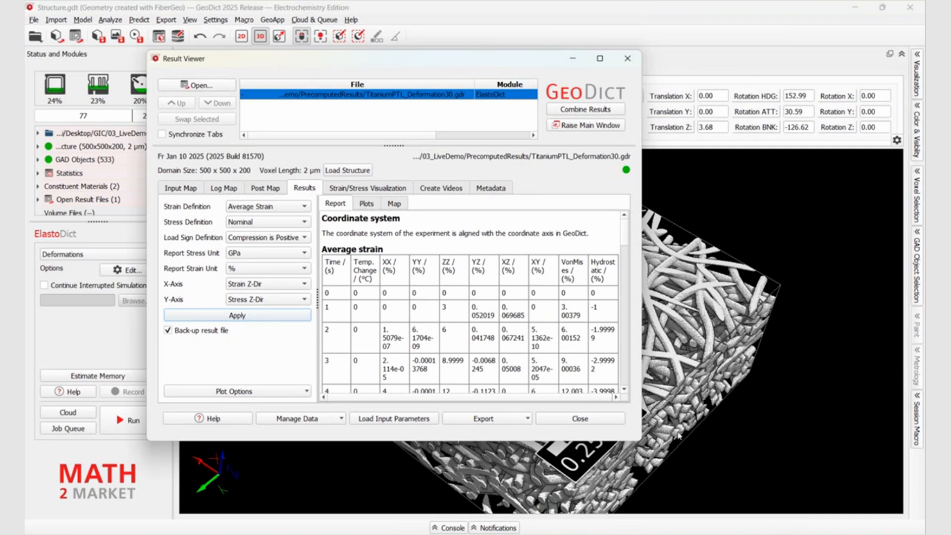
pyautogui.moveTo(641, 436); pyautogui.dragTo(811, 439)
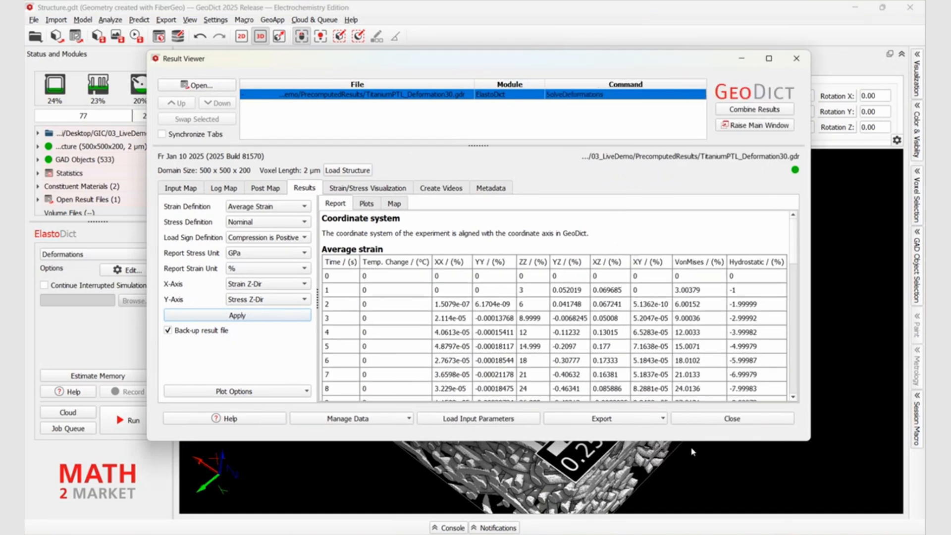
pyautogui.scroll(-1, 427, 302)
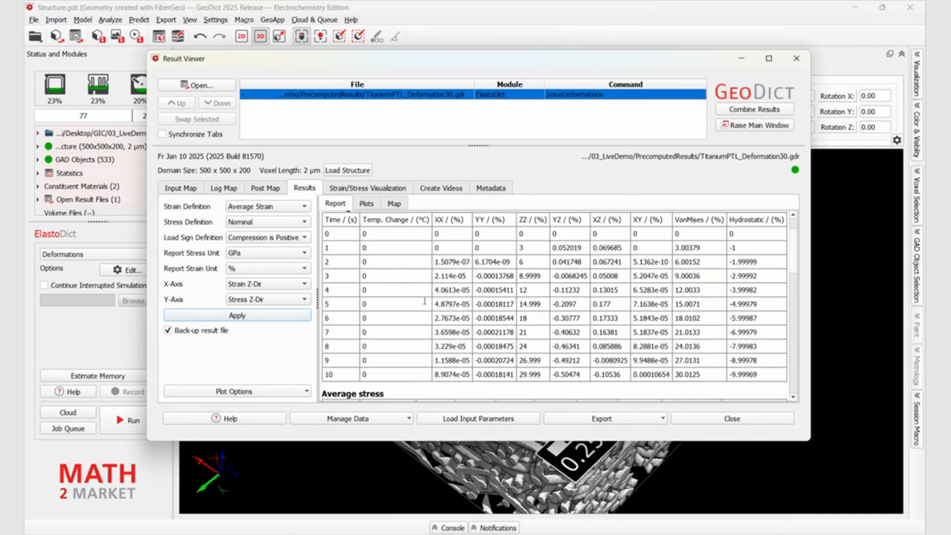
pyautogui.click(367, 204)
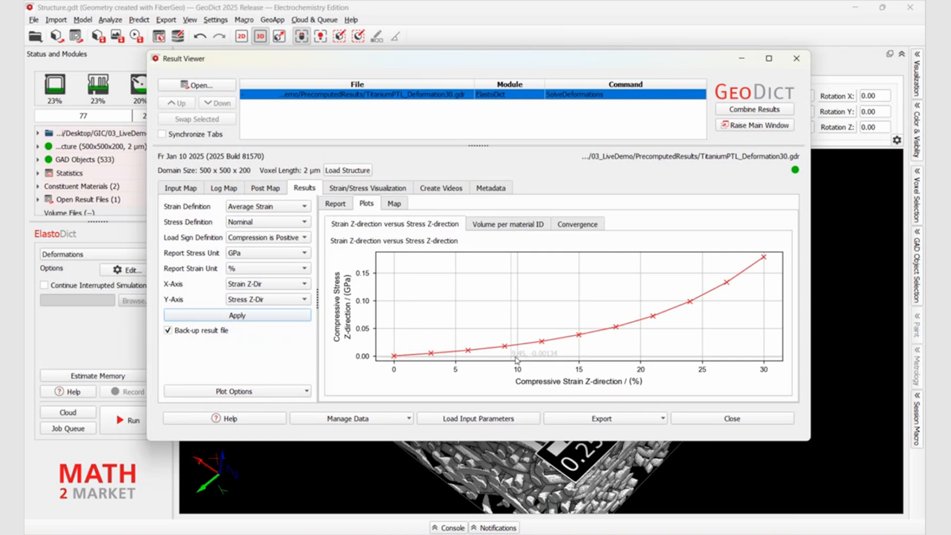
pyautogui.moveTo(523, 440); pyautogui.dragTo(526, 495)
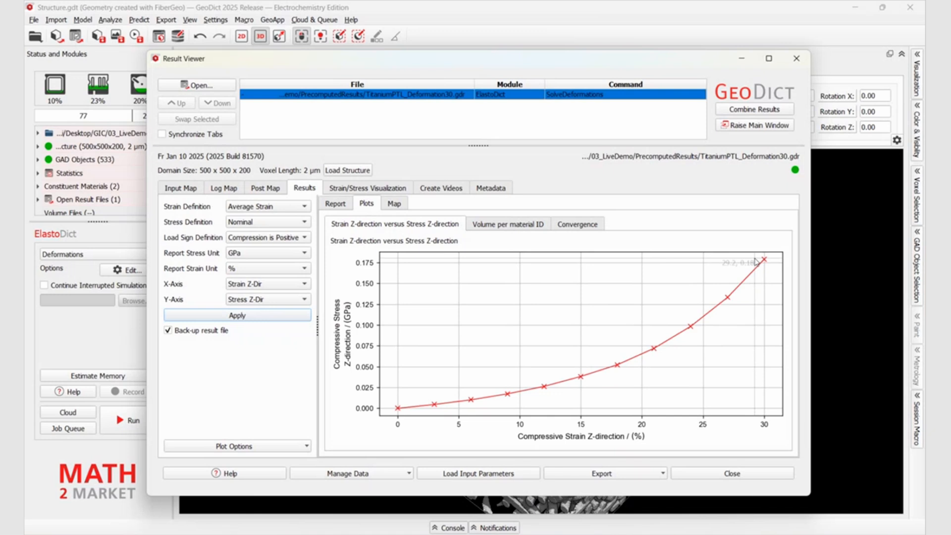
# Load the deformed geometry of step 7 at 21 % strain and inspect it in the main window
pyautogui.click(356, 191)
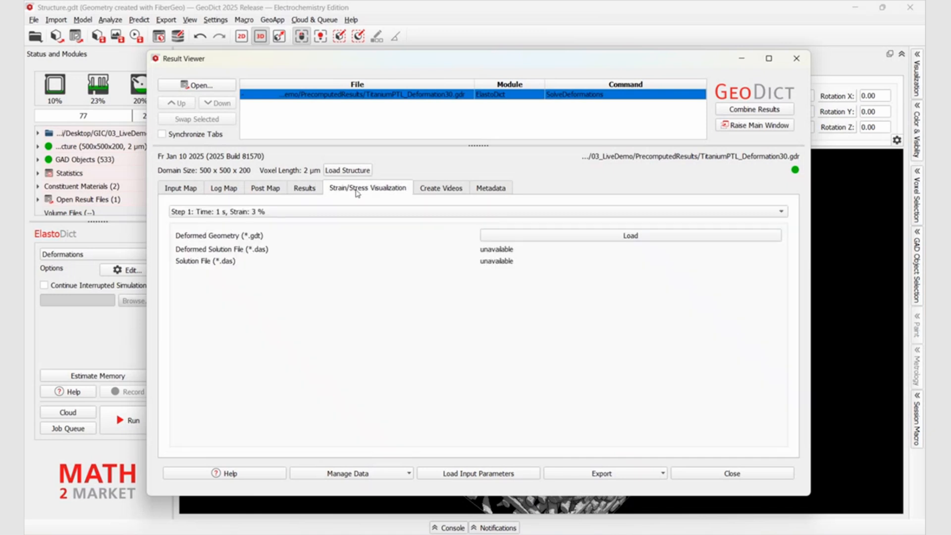
pyautogui.click(311, 191)
pyautogui.click(360, 188)
pyautogui.click(345, 213)
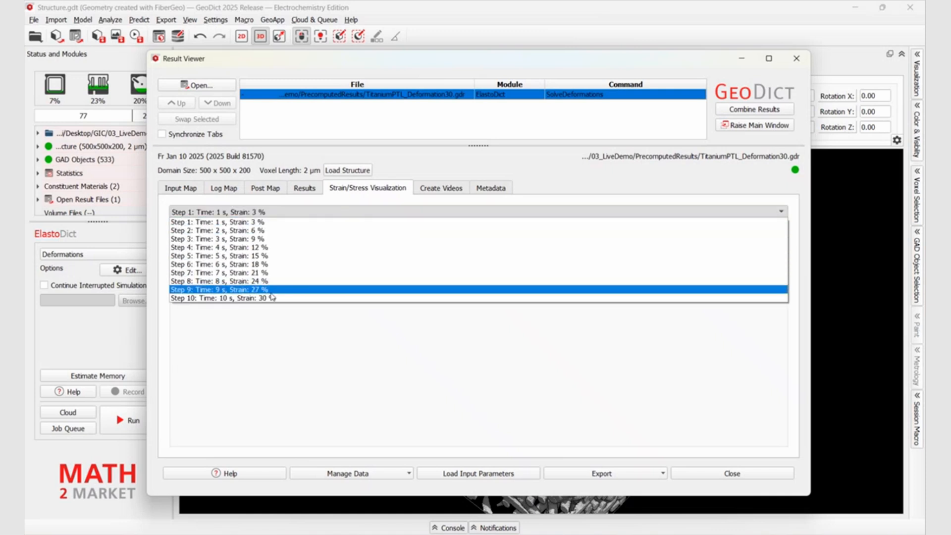
pyautogui.click(265, 272)
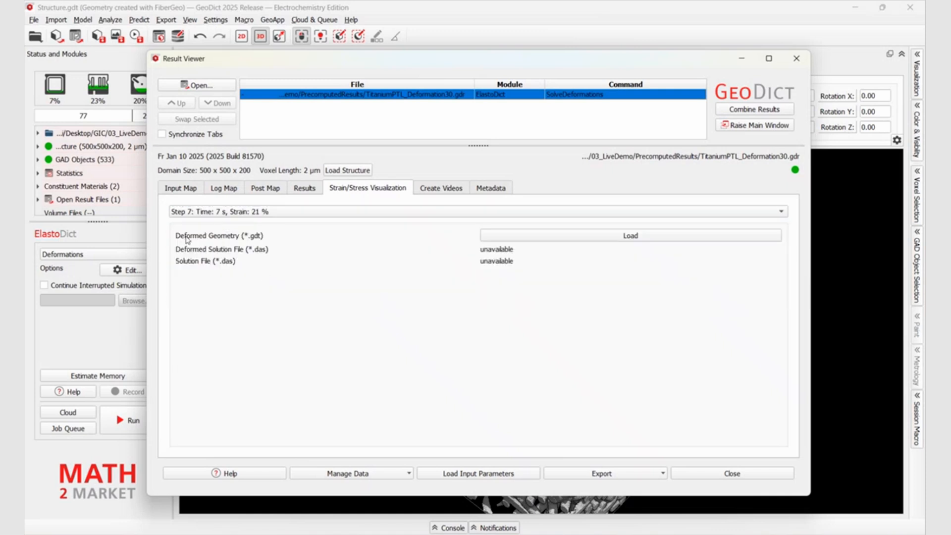
pyautogui.click(543, 241)
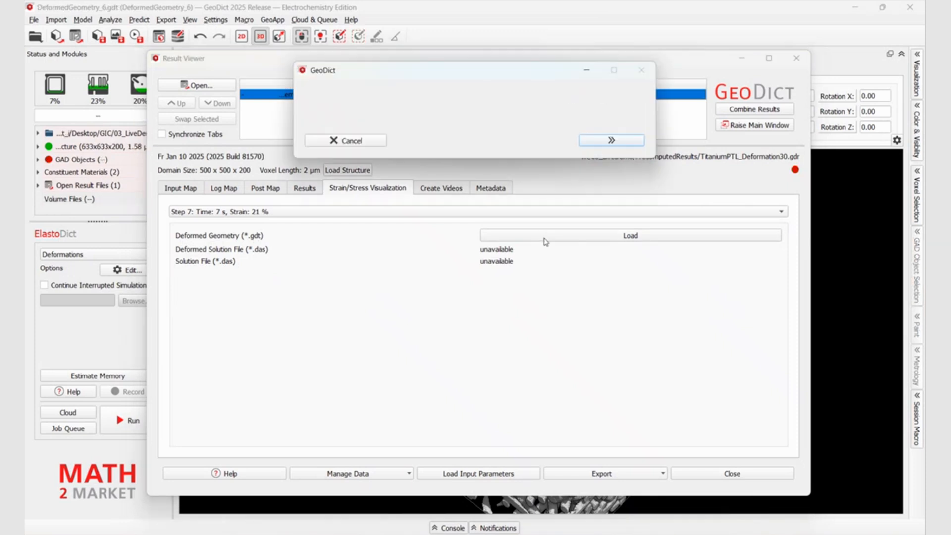
pyautogui.click(667, 10)
pyautogui.moveTo(525, 372); pyautogui.dragTo(612, 315)
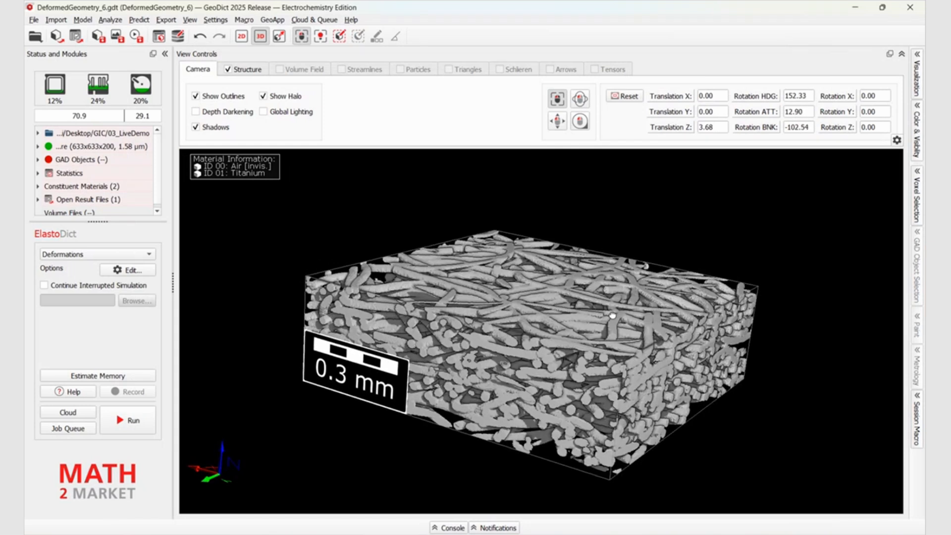
pyautogui.moveTo(615, 315)
# Switch to the FlowDict module and set the fluid with material ID 00 to Water in the Stokes(-Brinkman) options
pyautogui.click(139, 21)
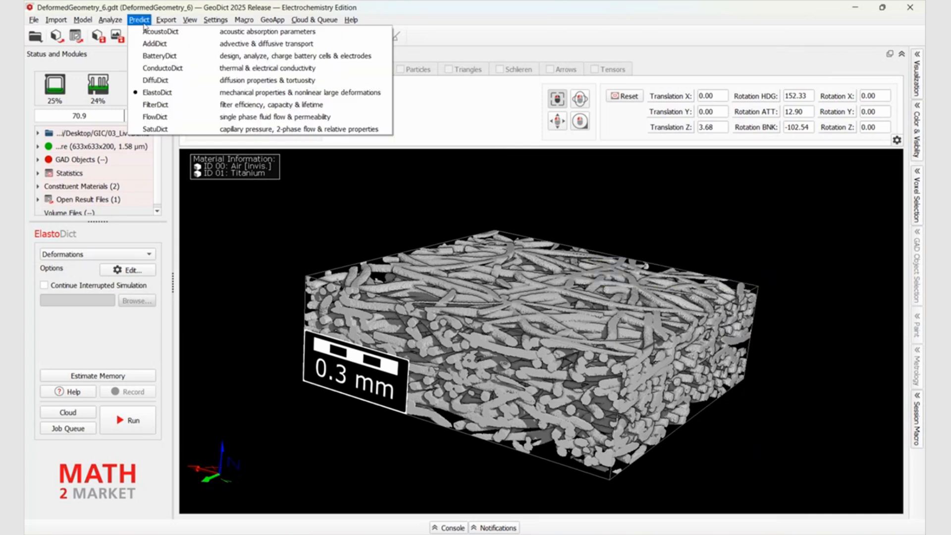
pyautogui.click(158, 116)
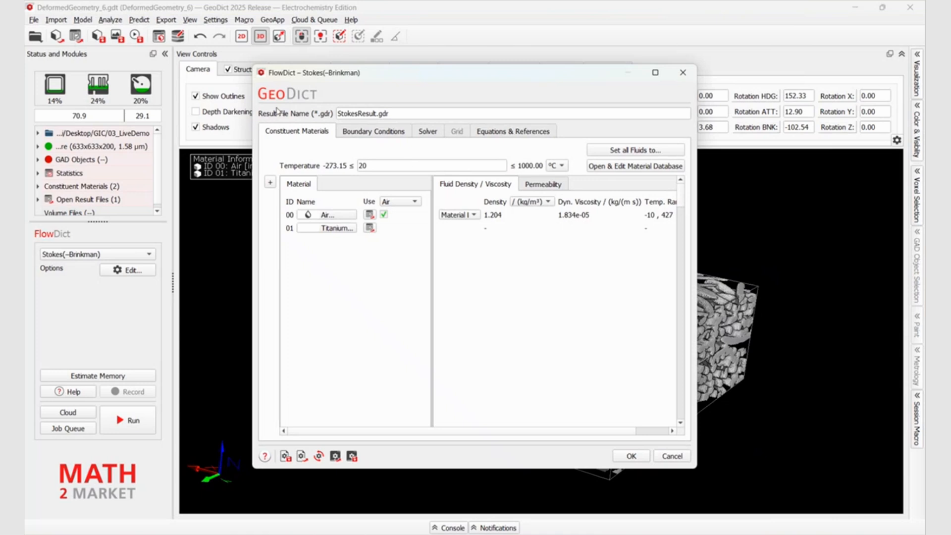
pyautogui.click(356, 132)
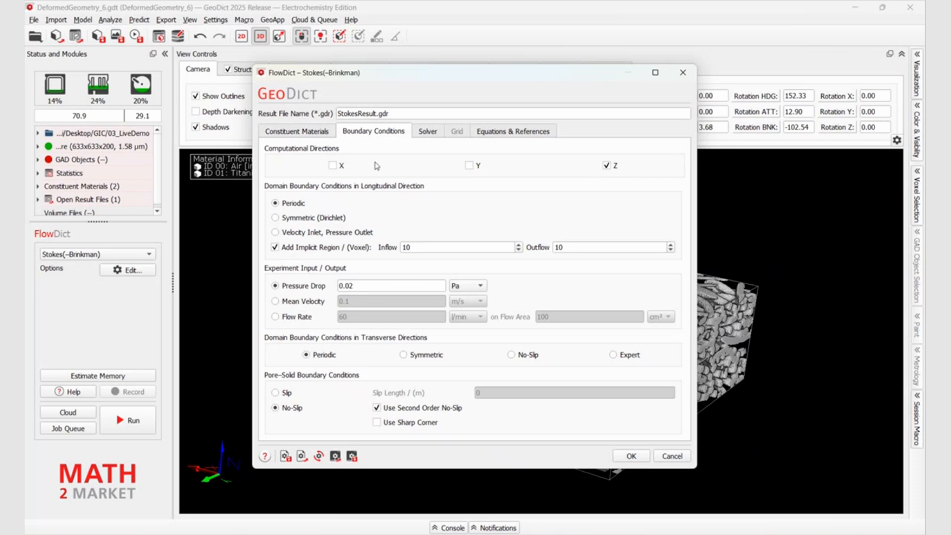
pyautogui.click(313, 133)
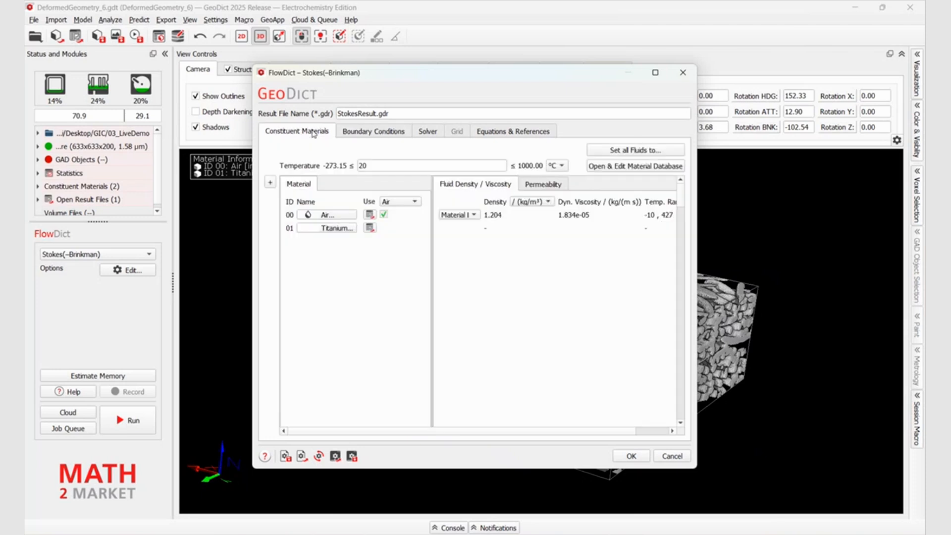
pyautogui.click(330, 216)
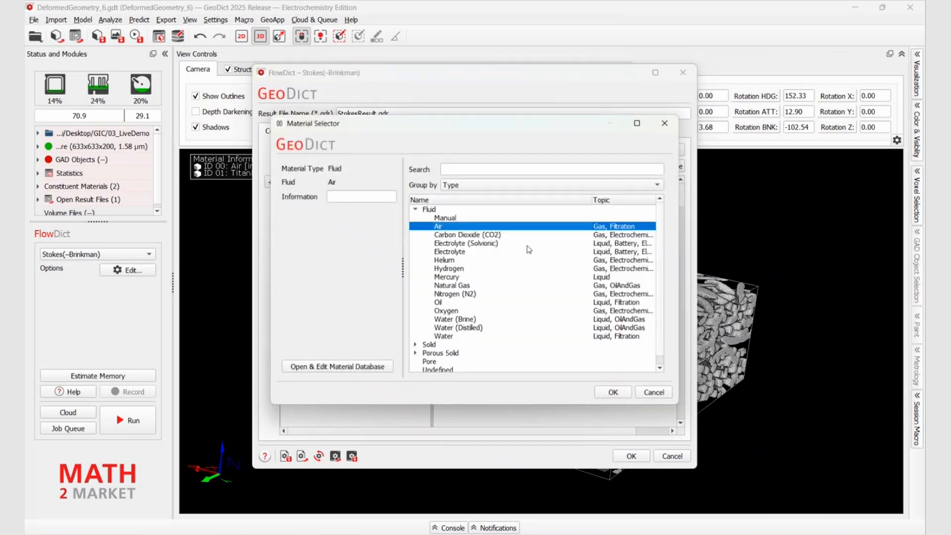
pyautogui.click(448, 336)
pyautogui.click(612, 392)
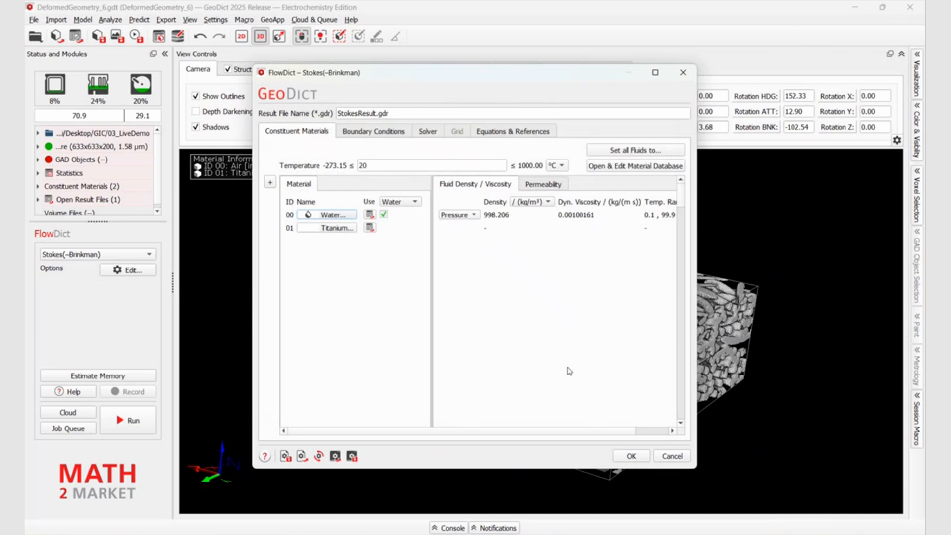
# Check the boundary conditions and LIR solver settings, accept the Stokes(-Brinkman) options, and run the flow simulation
pyautogui.click(390, 134)
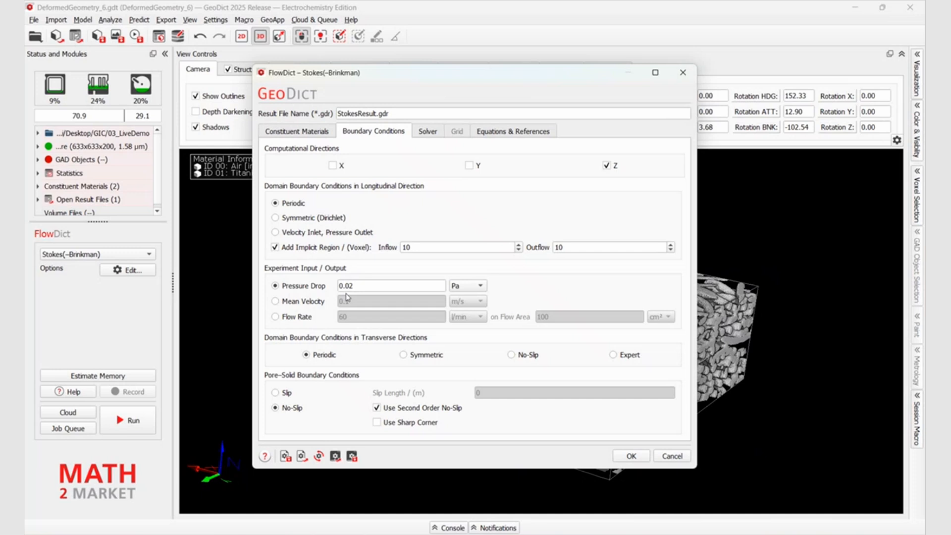
pyautogui.click(427, 131)
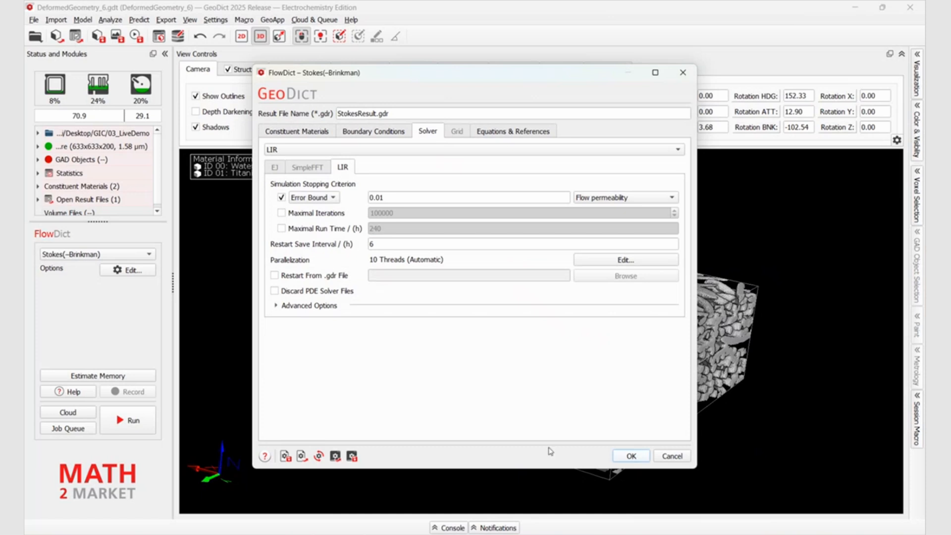
pyautogui.click(631, 456)
pyautogui.click(132, 421)
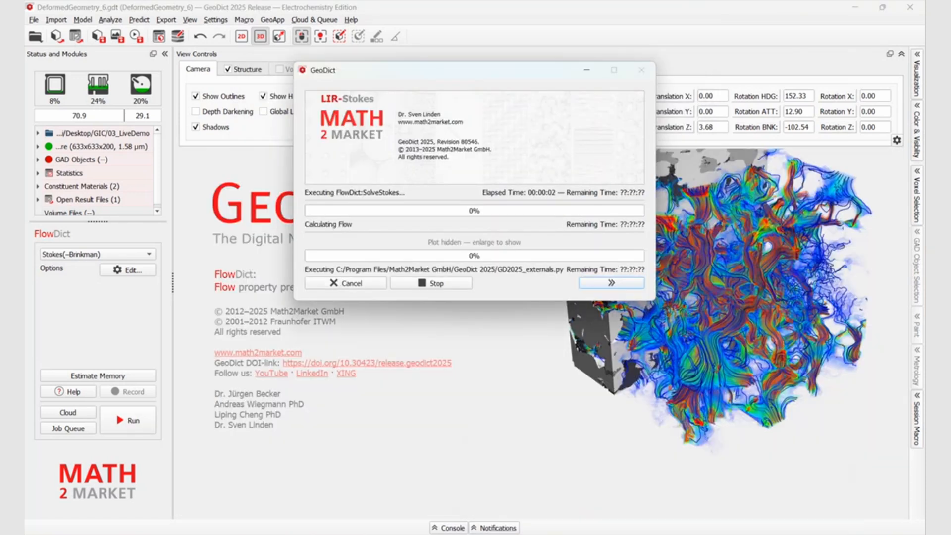
# Switch to the hydrogen application presentation in PowerPoint to view the ElastoDict compression animation
pyautogui.moveTo(578, 534)
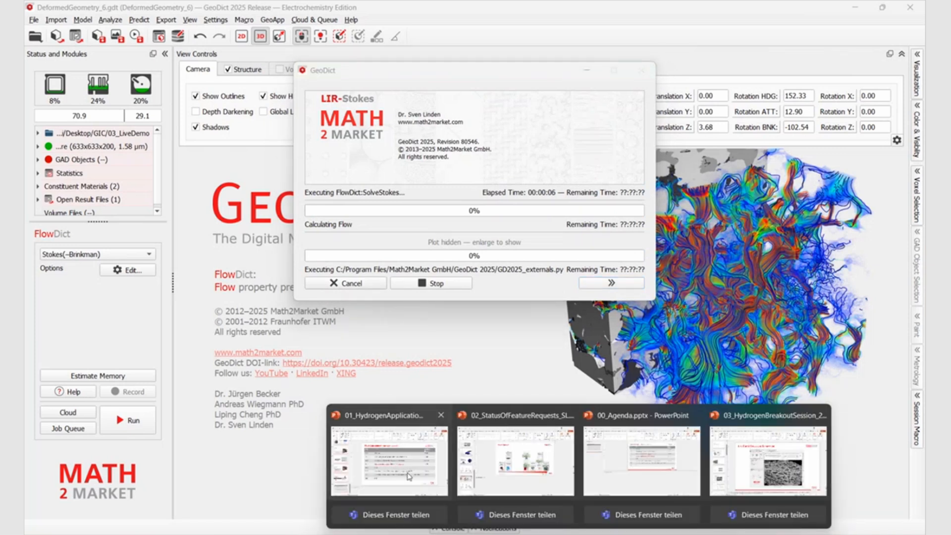
pyautogui.click(389, 458)
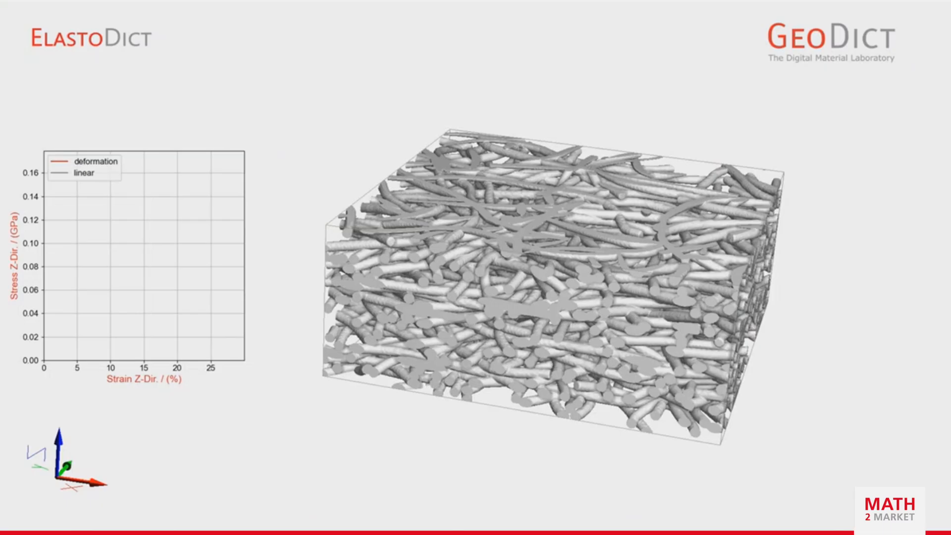
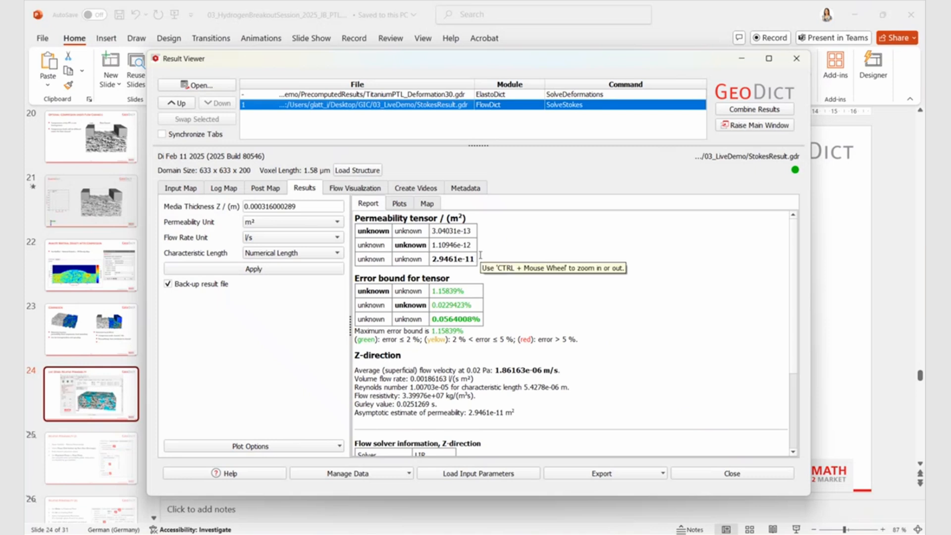
# Highlight the Z-direction permeability value in the Stokes result report and return to the GeoDict main window showing the deformed geometry
pyautogui.moveTo(432, 259); pyautogui.dragTo(474, 258)
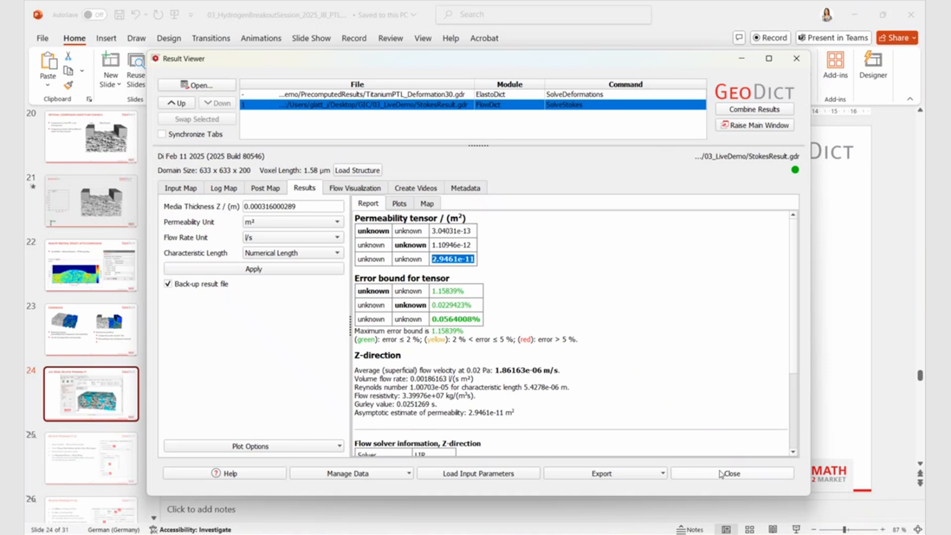
pyautogui.moveTo(633, 527)
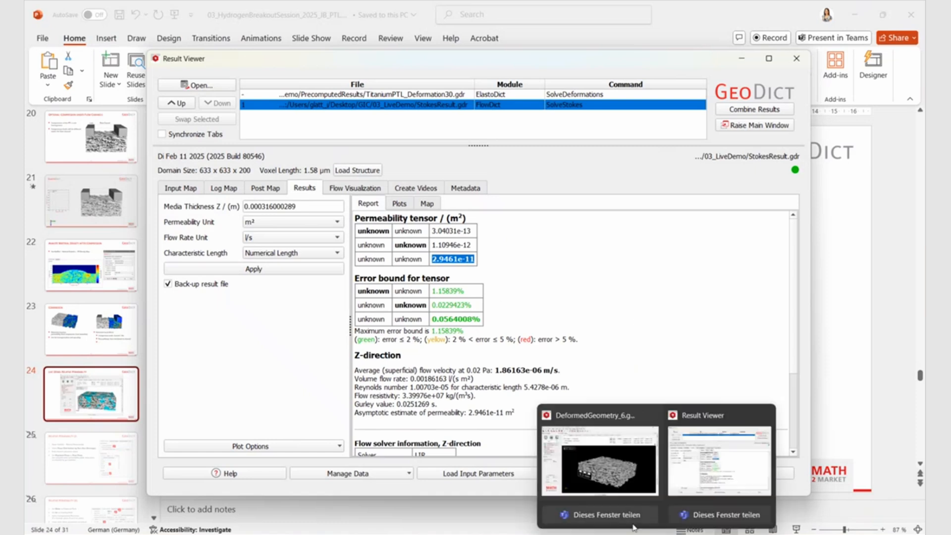
pyautogui.click(599, 461)
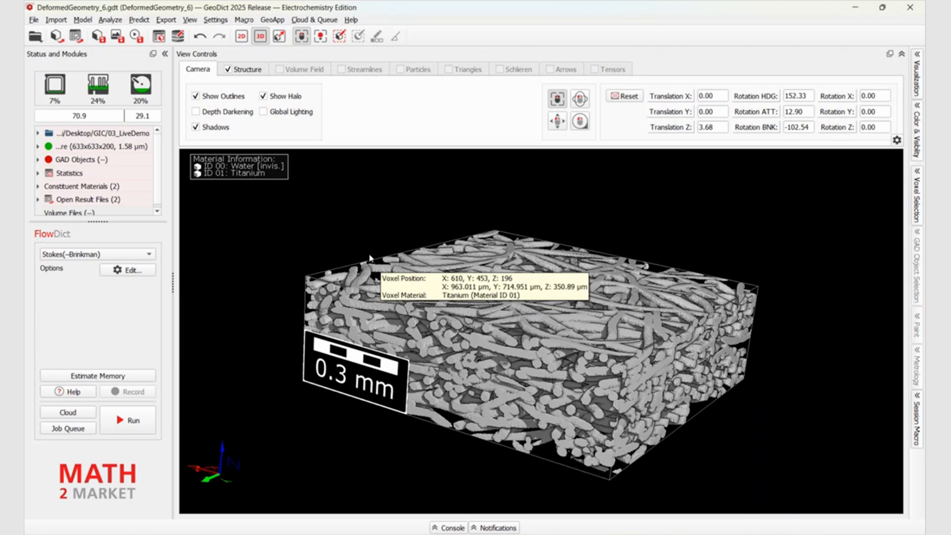
# Switch to the SatuDict module and choose the Relative Permeability command for the deformed geometry
pyautogui.click(139, 21)
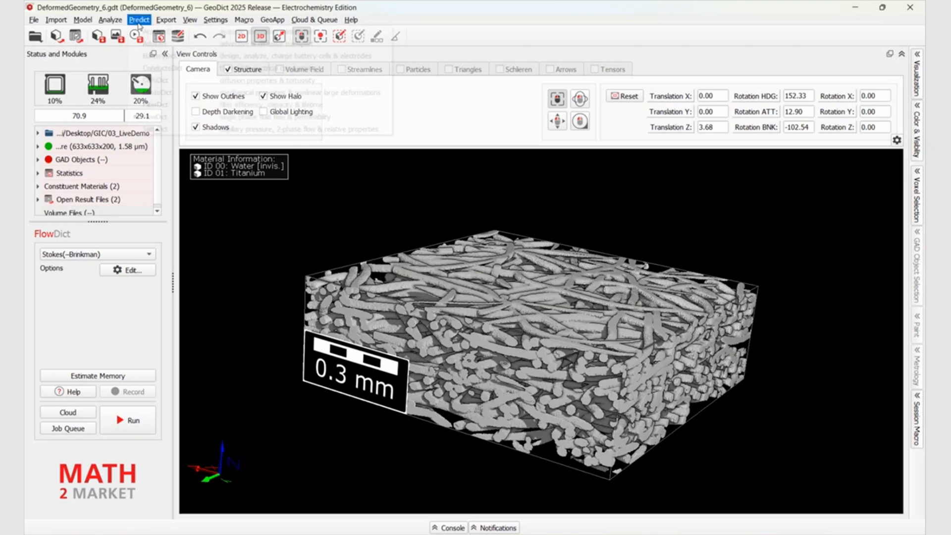
pyautogui.click(159, 128)
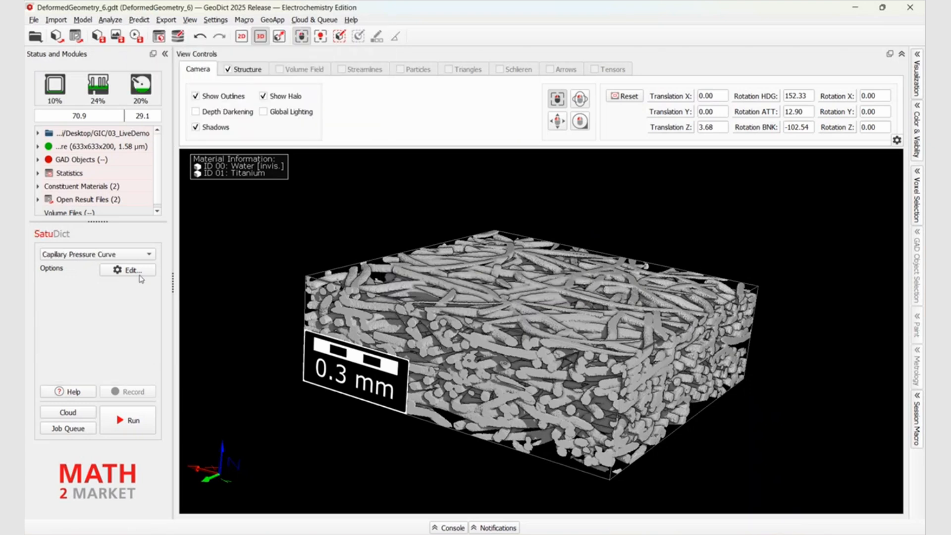
pyautogui.click(73, 255)
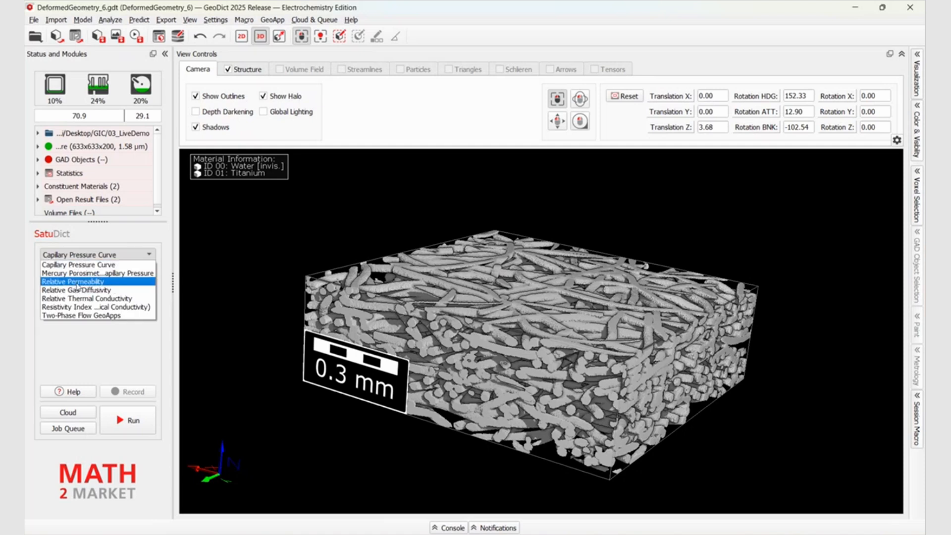
pyautogui.click(77, 282)
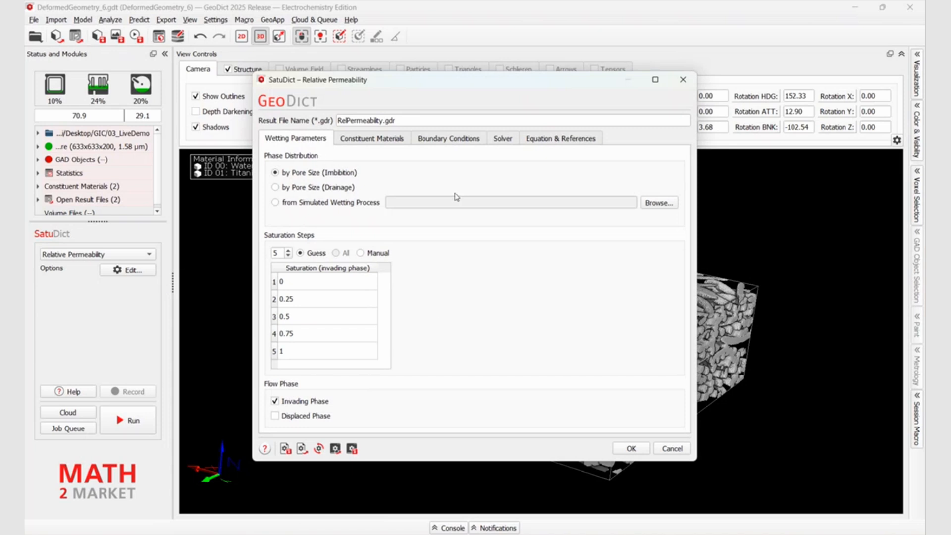
# In the Relative Permeability options, set phase distribution by pore size (drainage), flow only on the displaced phase, and manual saturation steps
pyautogui.click(278, 190)
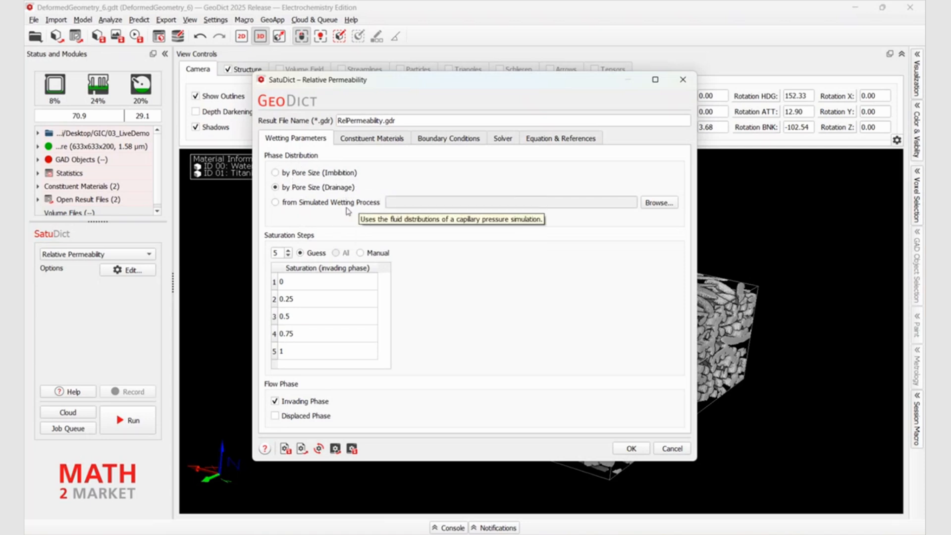
pyautogui.click(275, 401)
pyautogui.click(274, 415)
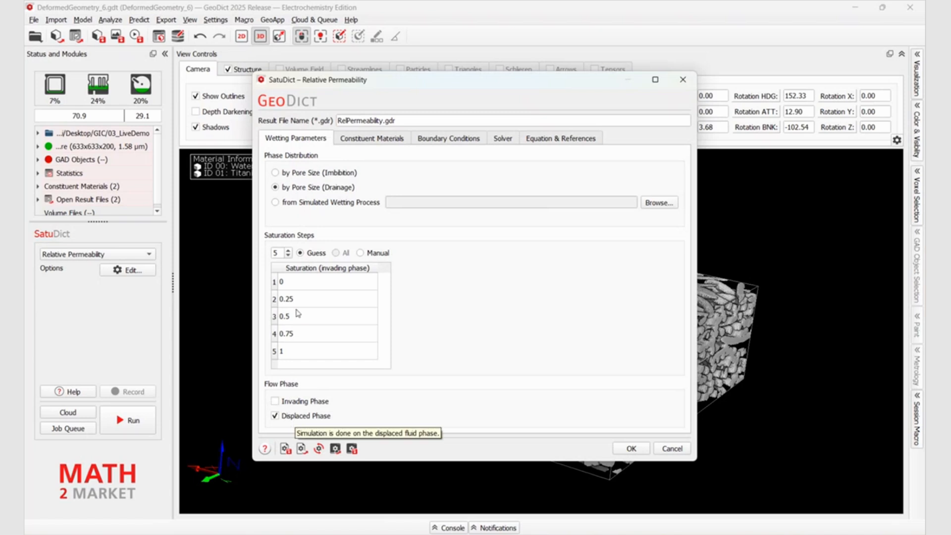
pyautogui.click(360, 253)
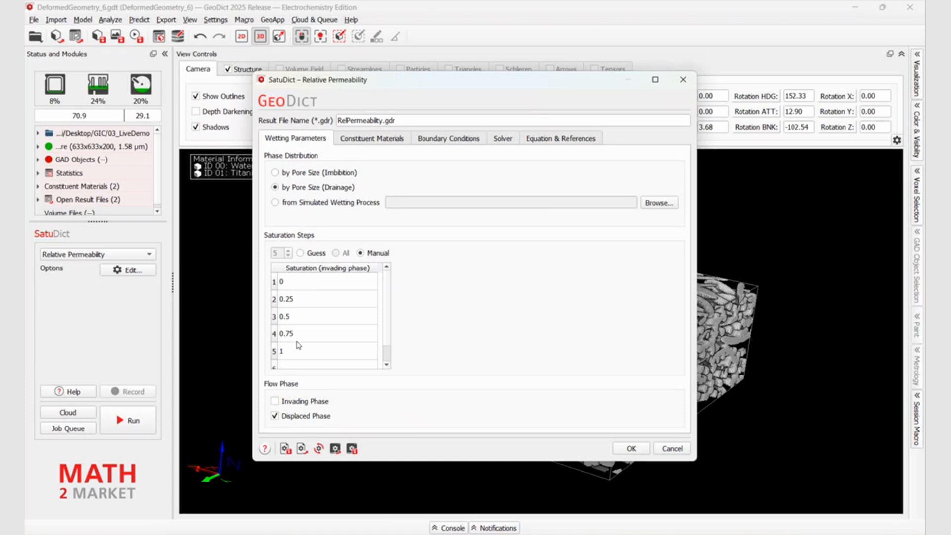
# Set the invading fluid to Air, check the boundary conditions, and accept the Relative Permeability options
pyautogui.click(360, 140)
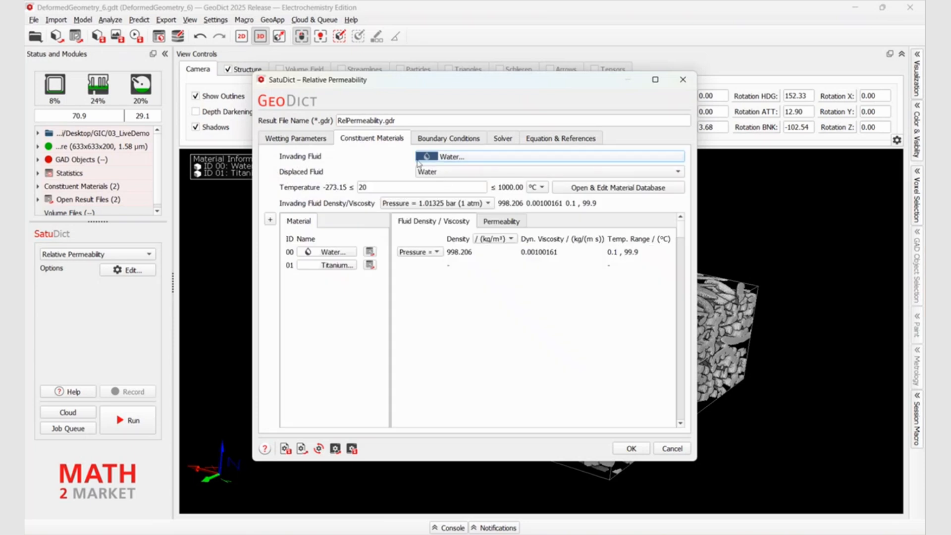
pyautogui.click(458, 157)
pyautogui.click(442, 226)
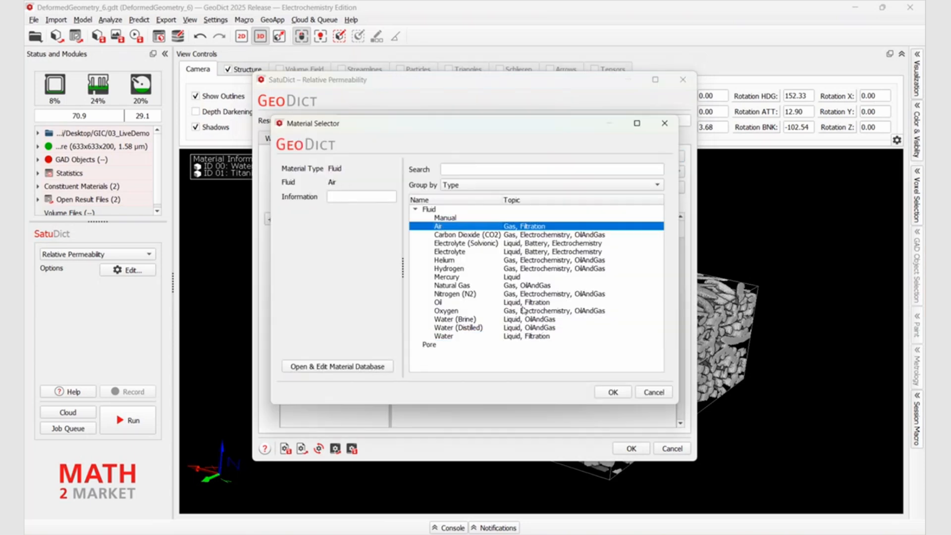
pyautogui.click(613, 391)
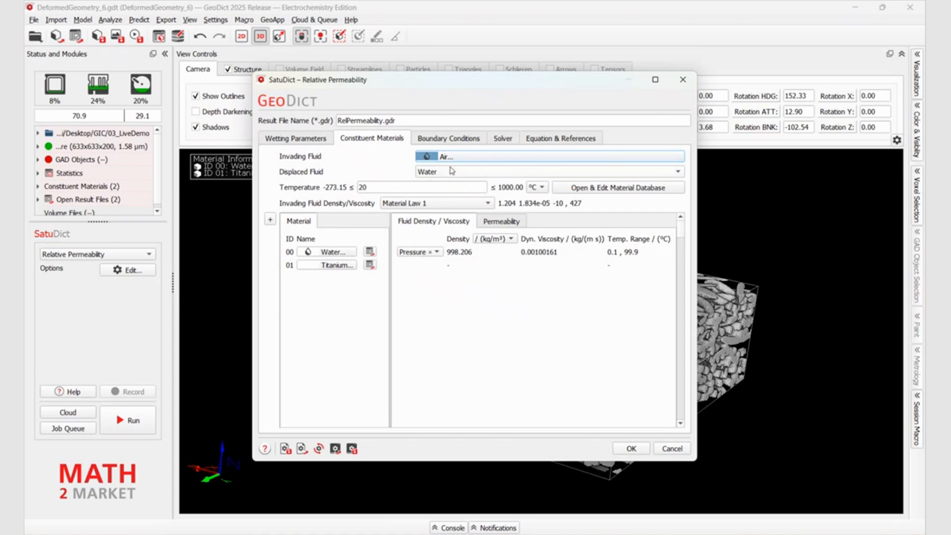
pyautogui.click(439, 142)
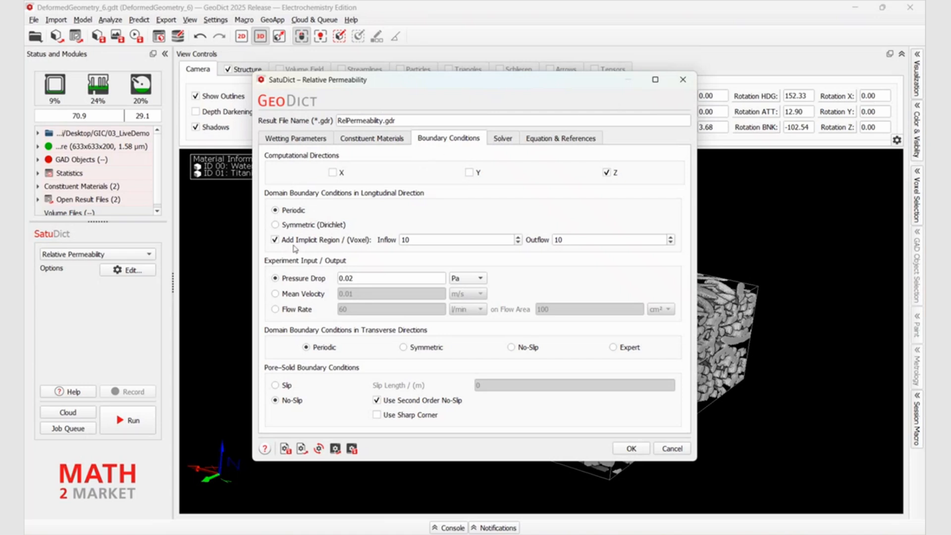
pyautogui.click(632, 448)
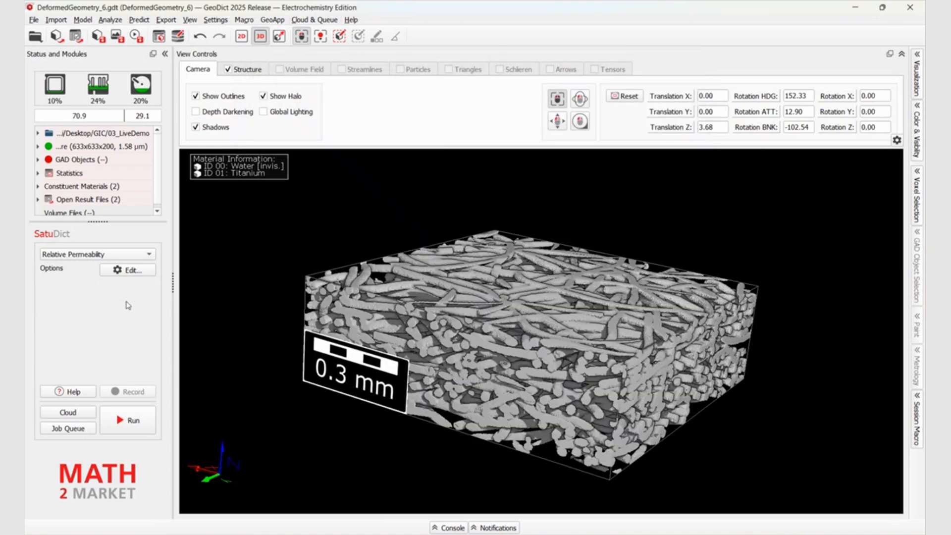
# Load the result files TitaniumPTL-Deformation30-RelPerm_Step0.gdr to Step10.gdr from the PrecomputedResults/RelativePermeability folder
pyautogui.moveTo(126, 305)
pyautogui.click(76, 38)
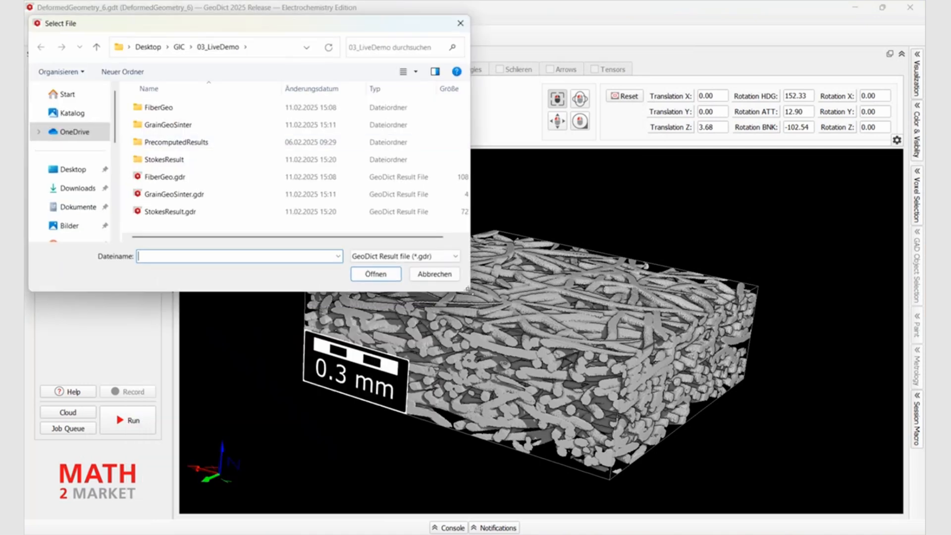
pyautogui.doubleClick(188, 142)
pyautogui.doubleClick(176, 108)
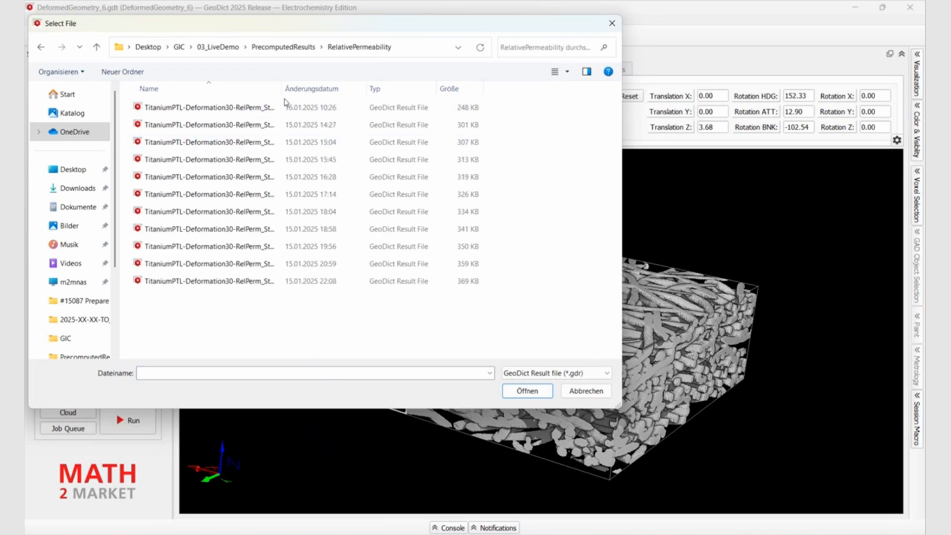
pyautogui.moveTo(280, 91); pyautogui.dragTo(414, 89)
pyautogui.click(296, 109)
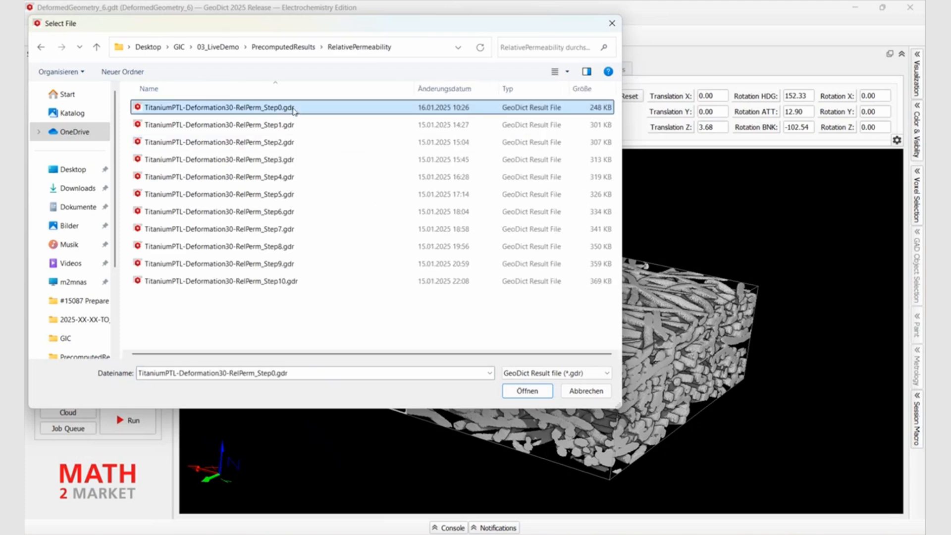
pyautogui.keyDown('shift'); pyautogui.click(280, 281); pyautogui.keyUp('shift')
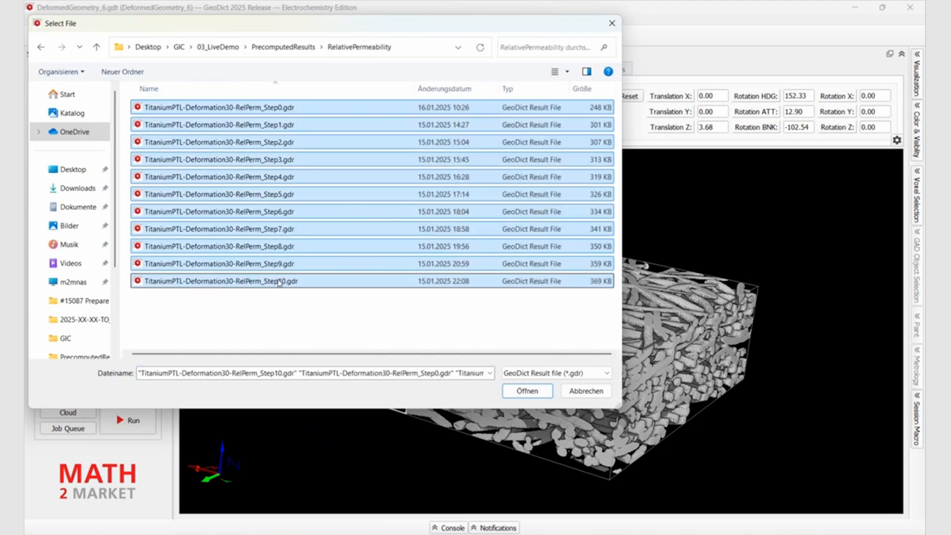
pyautogui.click(531, 394)
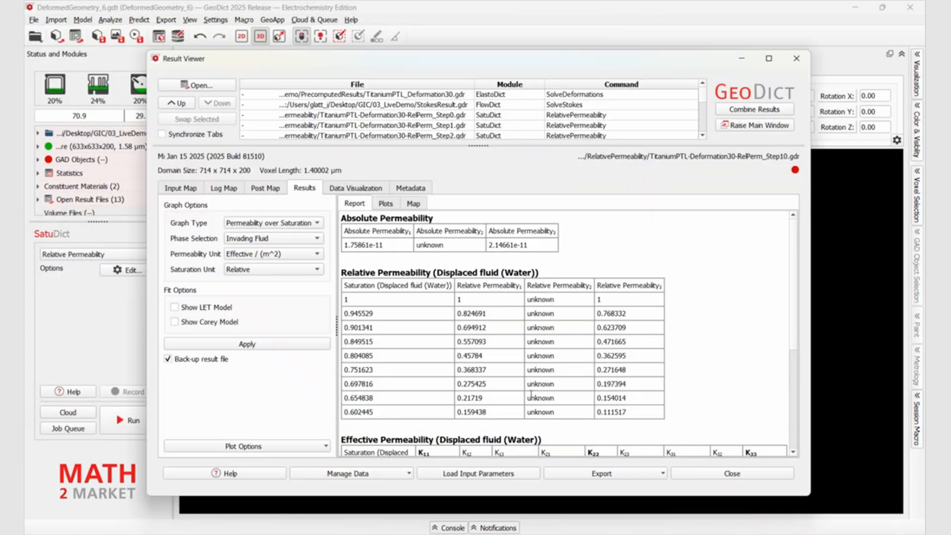
# Maximize the Result Viewer and combine the relative permeability results Step0 to Step10 into combinedGDR.gdr with combine mode Color
pyautogui.click(770, 58)
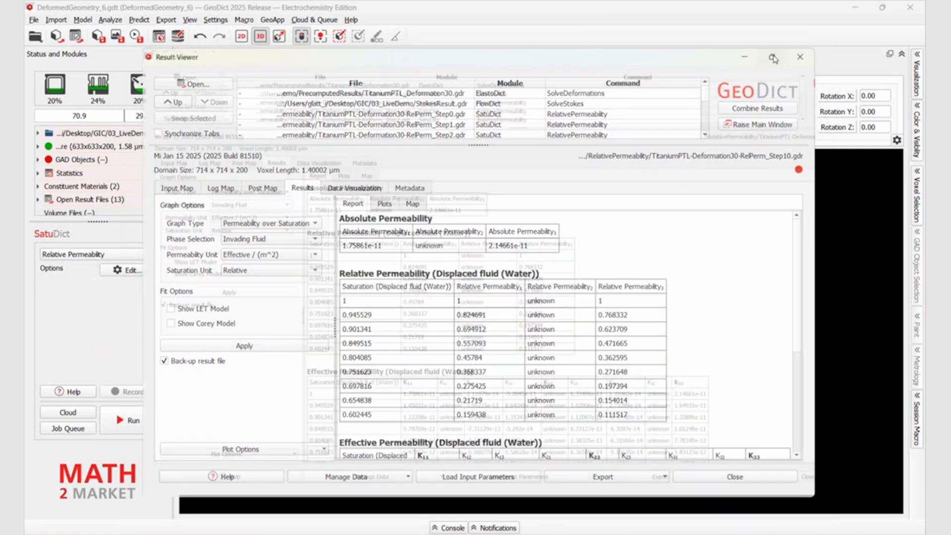
pyautogui.moveTo(477, 98); pyautogui.dragTo(475, 208)
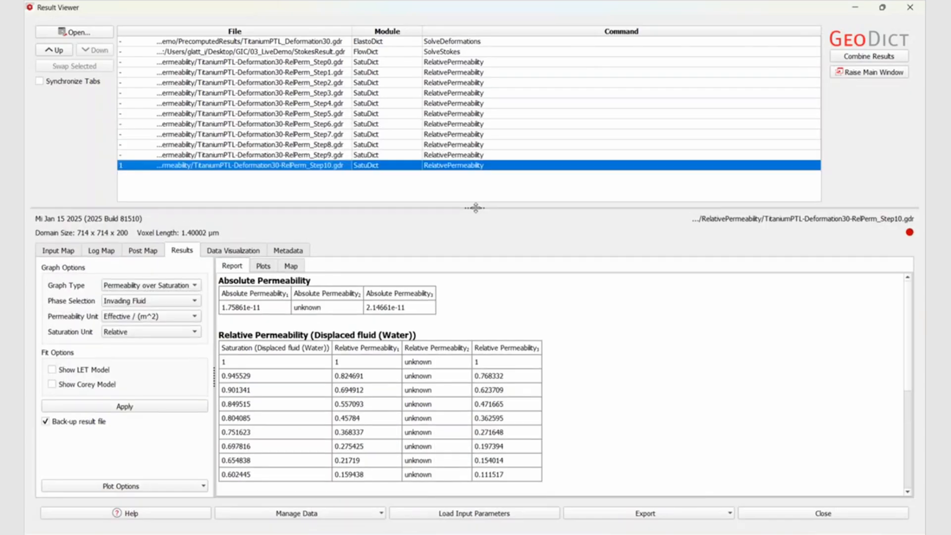
pyautogui.click(314, 62)
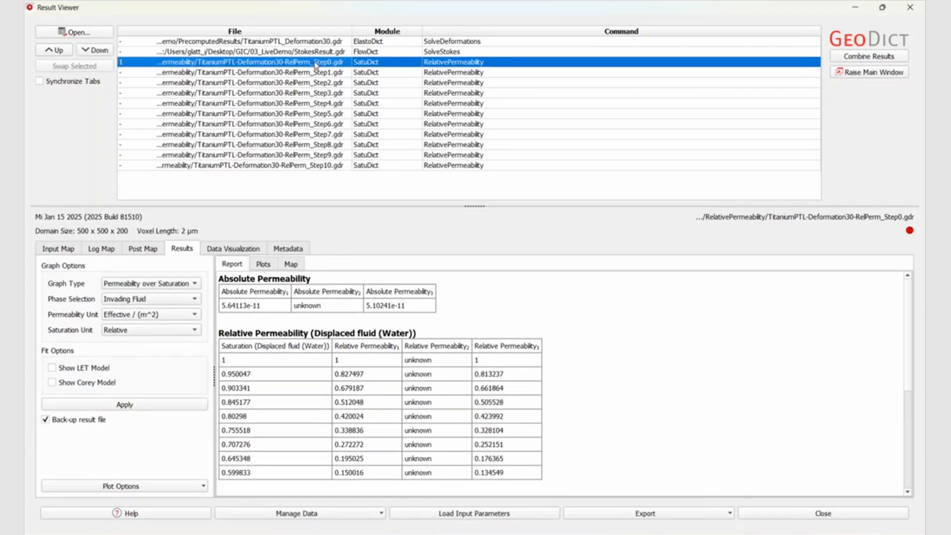
pyautogui.keyDown('shift'); pyautogui.click(311, 166); pyautogui.keyUp('shift')
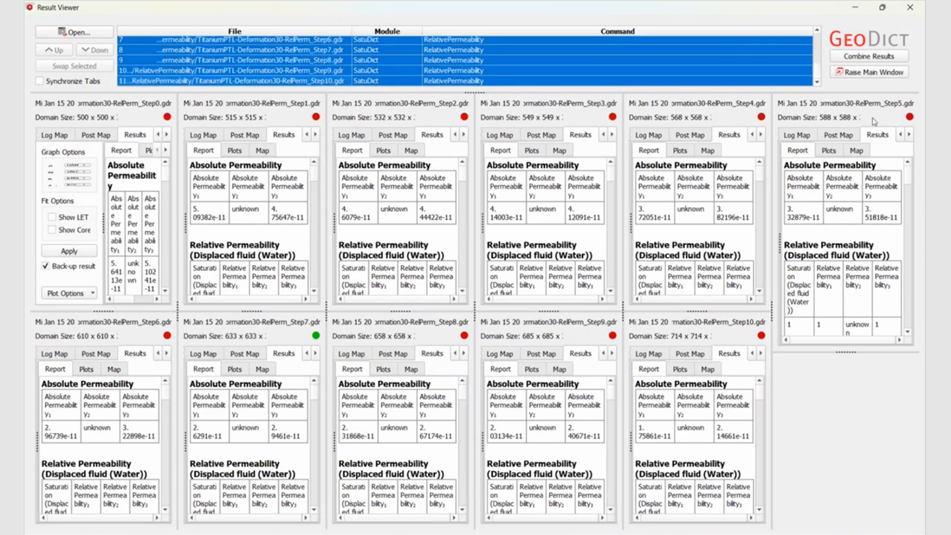
pyautogui.click(870, 59)
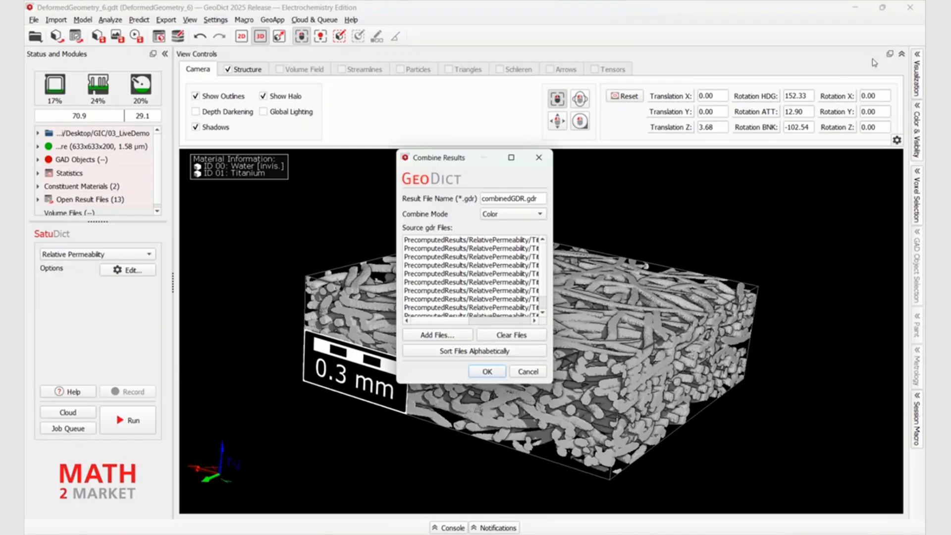
pyautogui.click(487, 371)
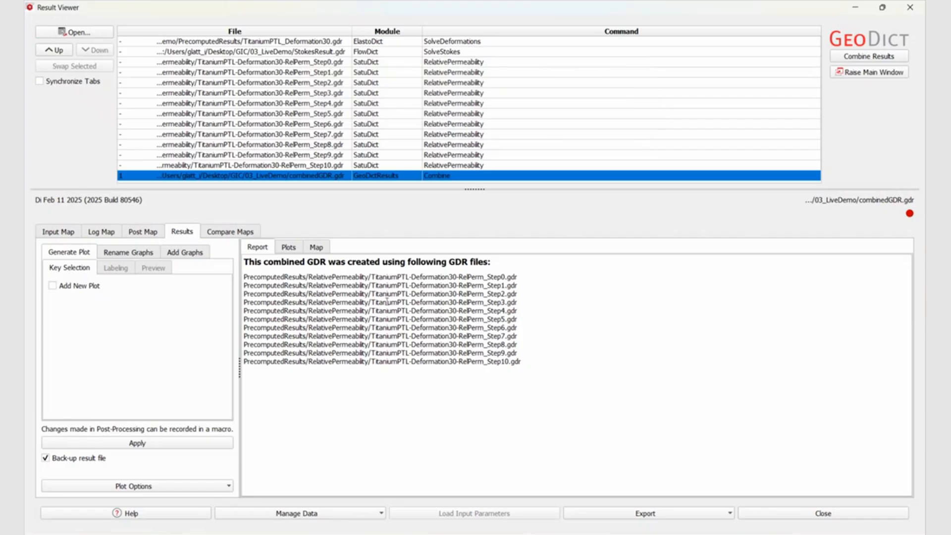
# Show the permeability plots of the combined result and enlarge the Z-direction plot to fill the viewer
pyautogui.click(288, 247)
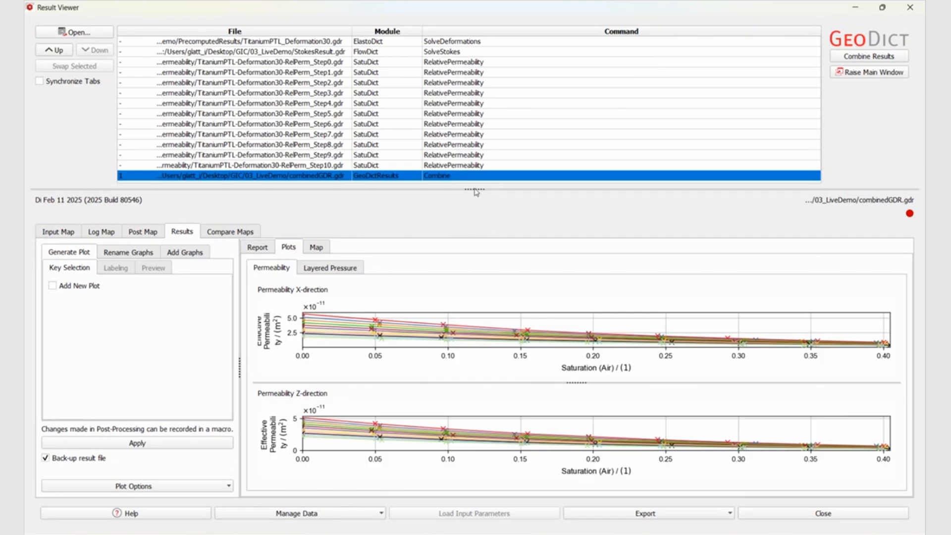
pyautogui.moveTo(473, 189); pyautogui.dragTo(475, 16)
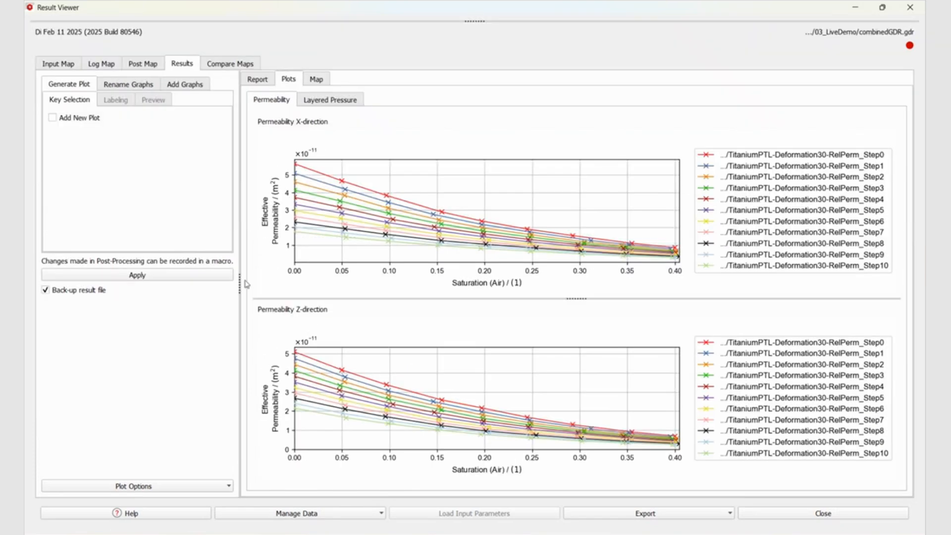
pyautogui.moveTo(233, 275); pyautogui.dragTo(28, 273)
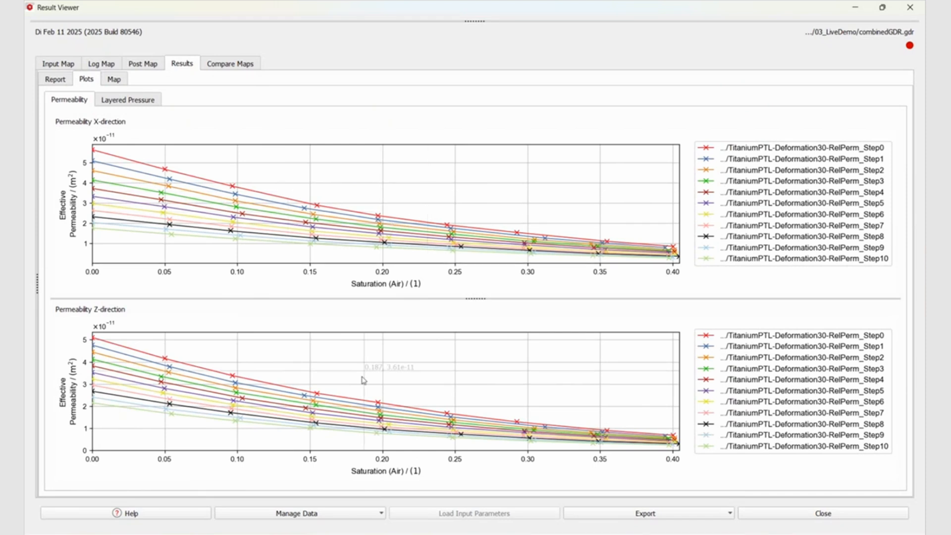
pyautogui.moveTo(475, 298); pyautogui.dragTo(503, 100)
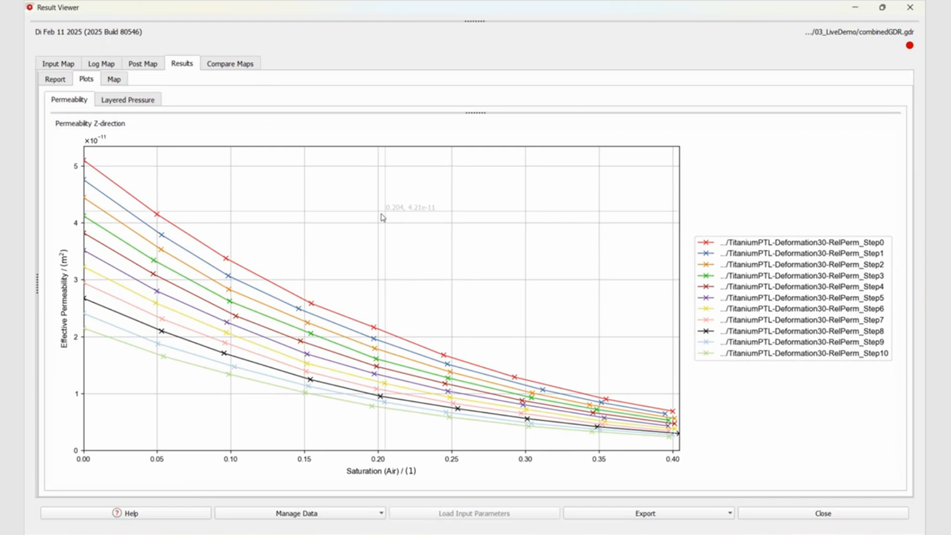